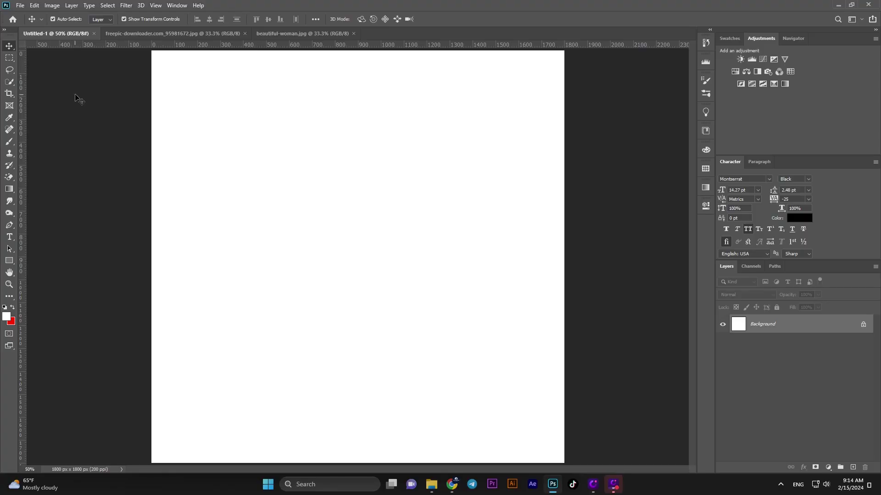
Set the image size width and height units to pixels in Image Size.
click(52, 5)
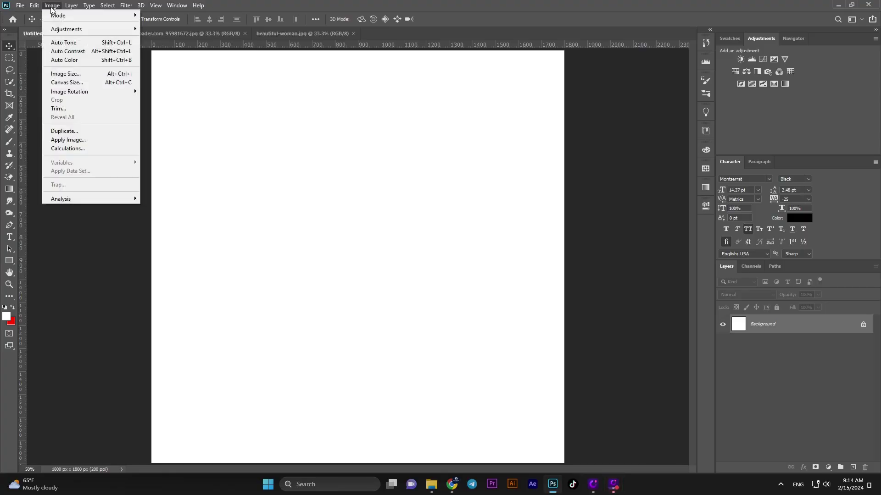
click(67, 72)
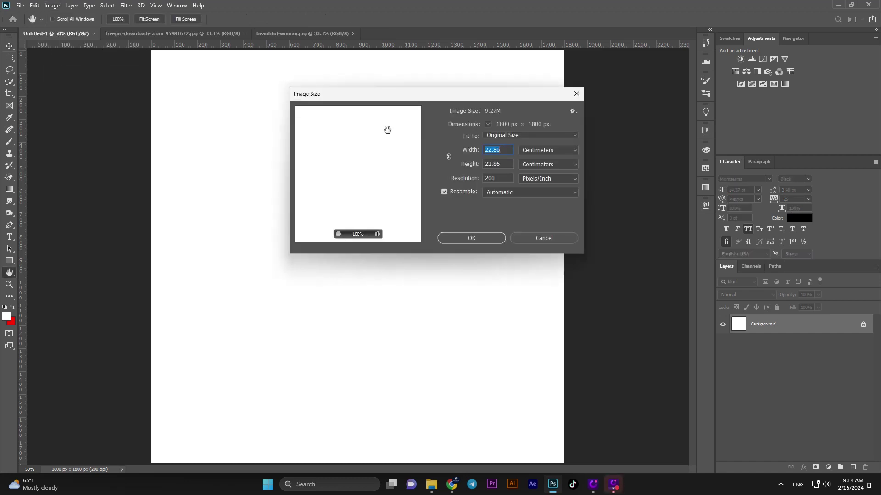
click(554, 149)
click(553, 167)
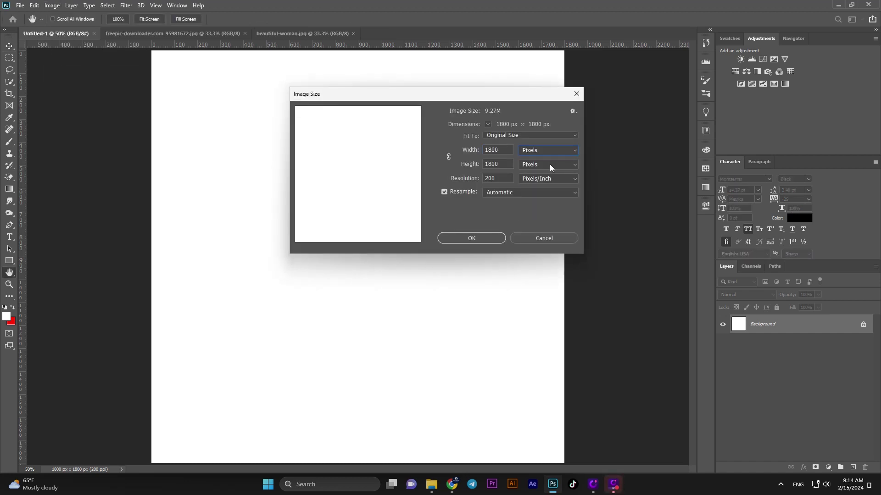
key(Tab)
key(Tab)
click(473, 239)
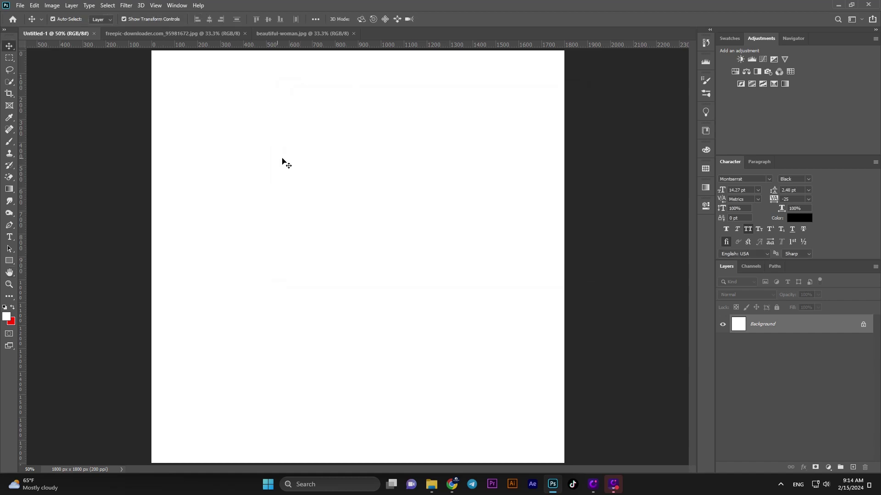
Select the woman in beautiful-woman.jpg with Select Subject and mask out her background.
click(268, 33)
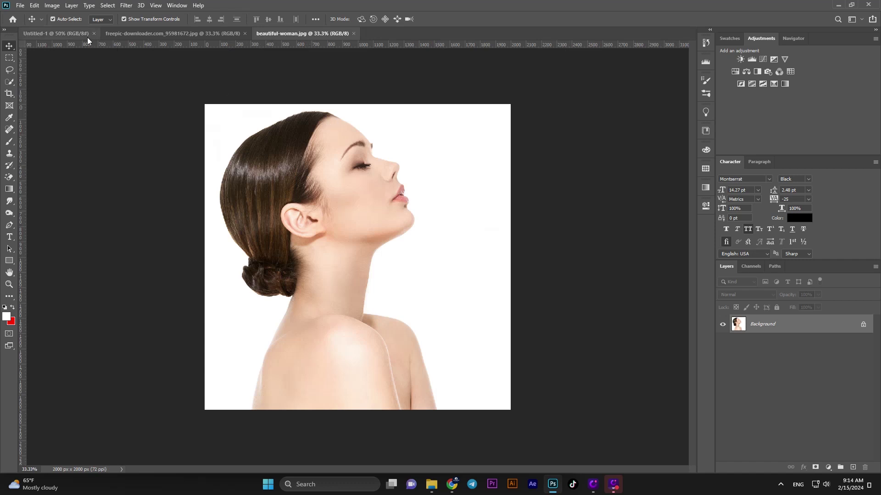
click(108, 5)
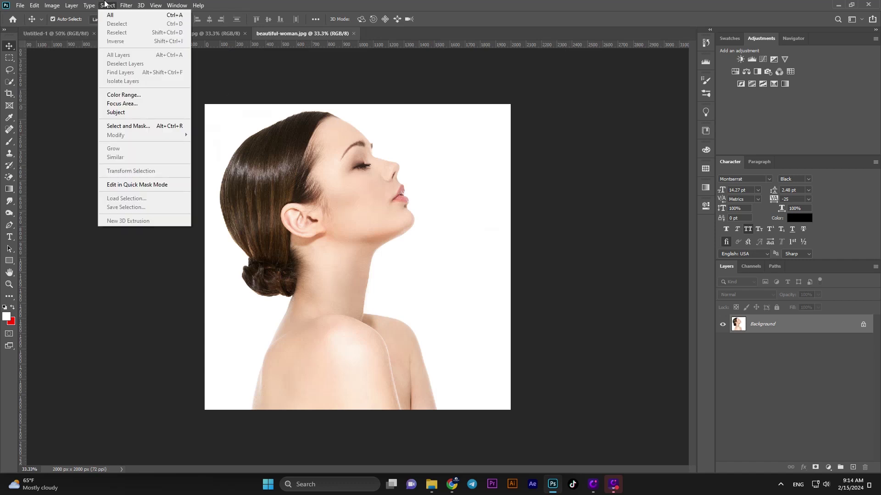
click(120, 112)
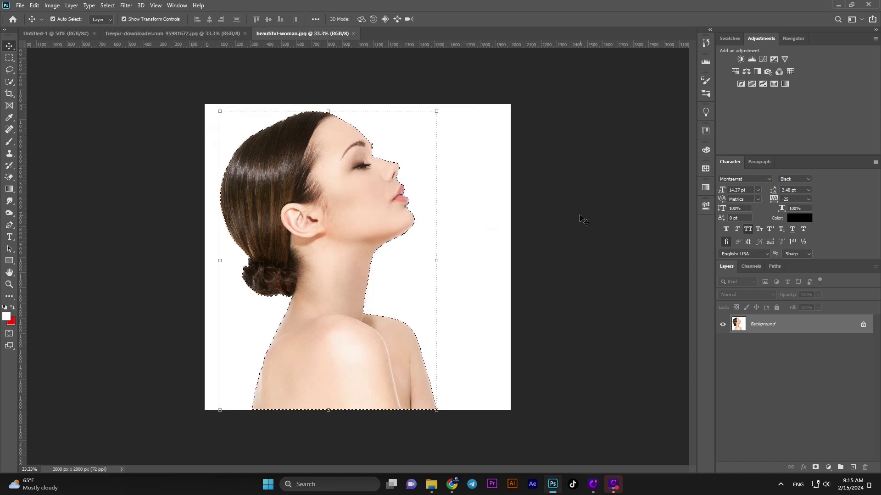
click(815, 467)
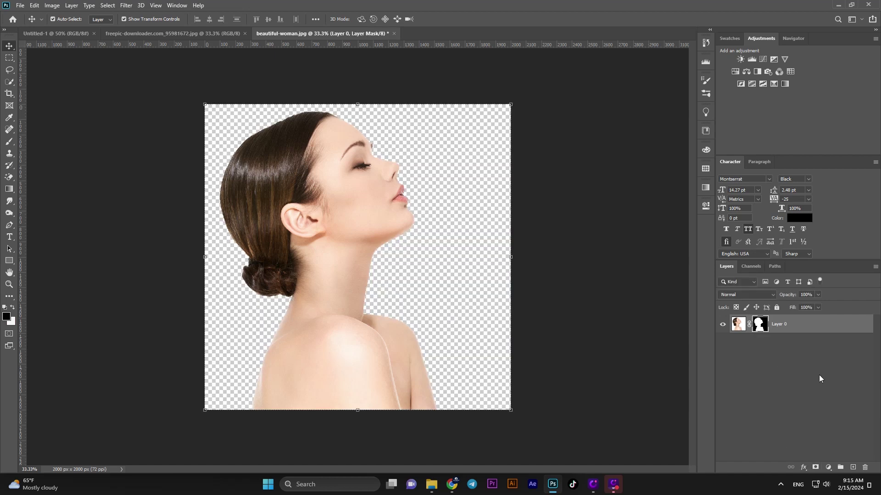
right_click(808, 324)
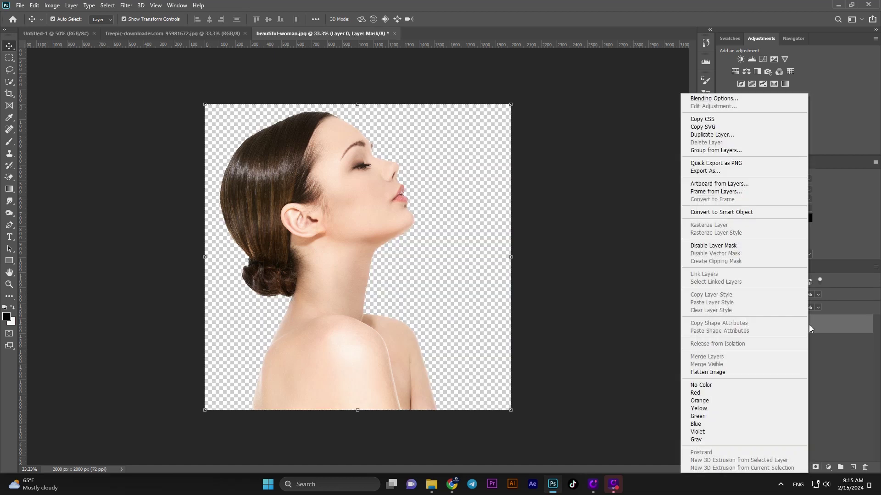
click(638, 266)
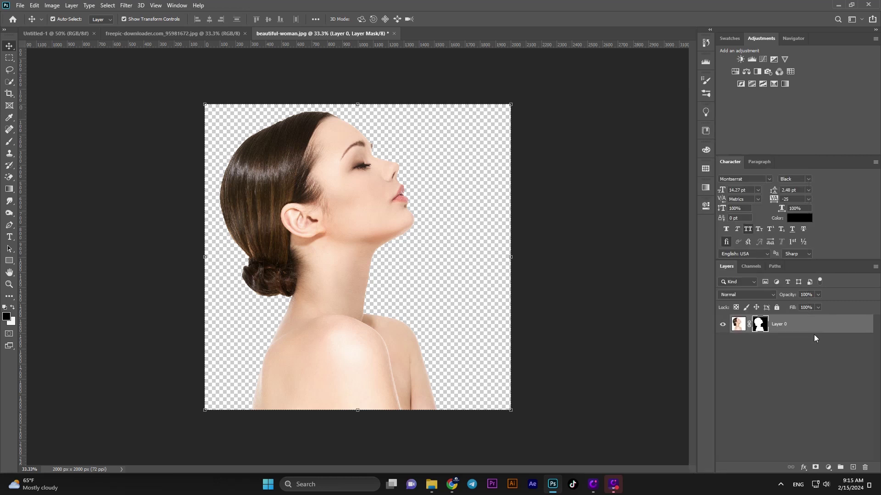
click(829, 467)
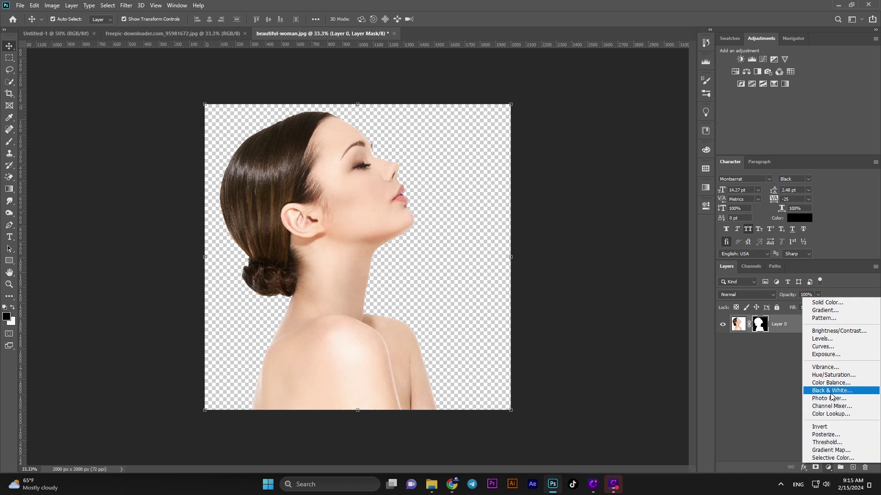
Add a Black & White adjustment layer to the woman, tweaking its grayscale settings.
click(780, 362)
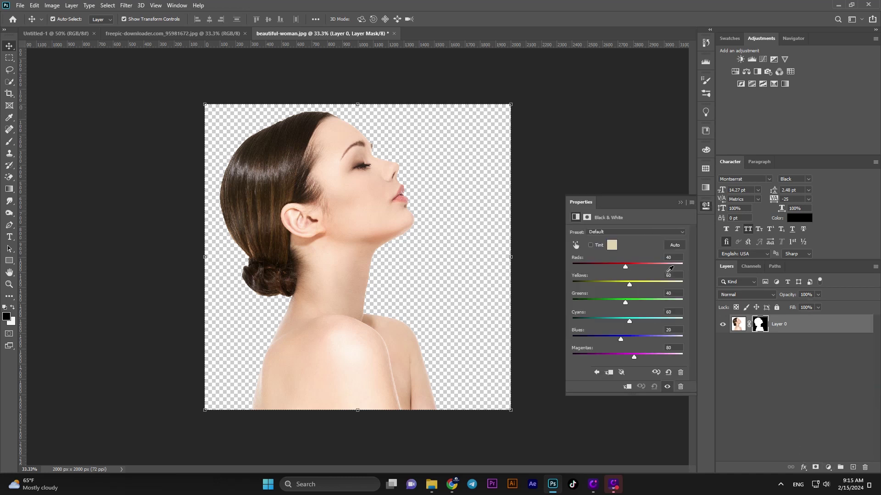
click(622, 266)
click(679, 202)
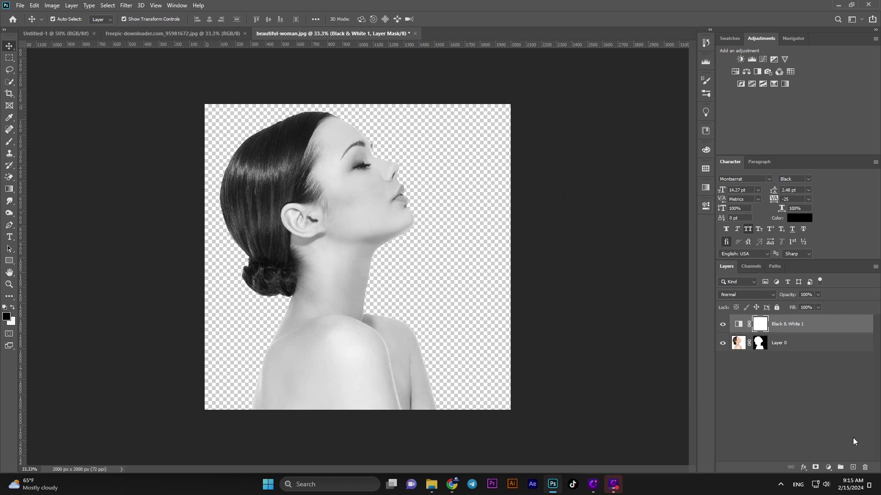
Add an Exposure adjustment layer with Offset -0.0227 and Gamma Correction about 1.11.
click(827, 467)
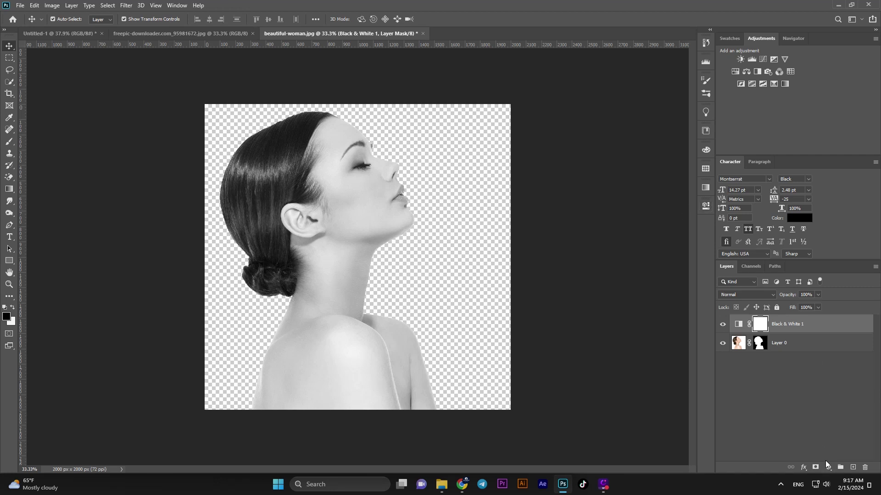
click(827, 466)
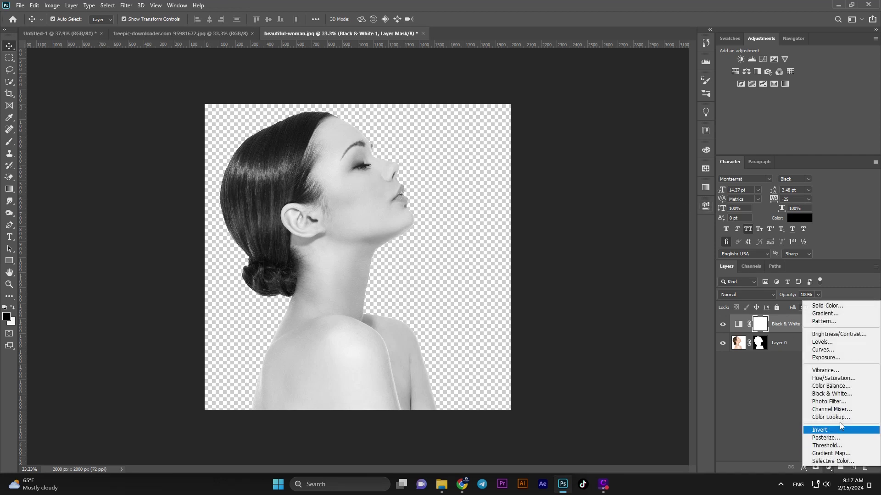
click(829, 358)
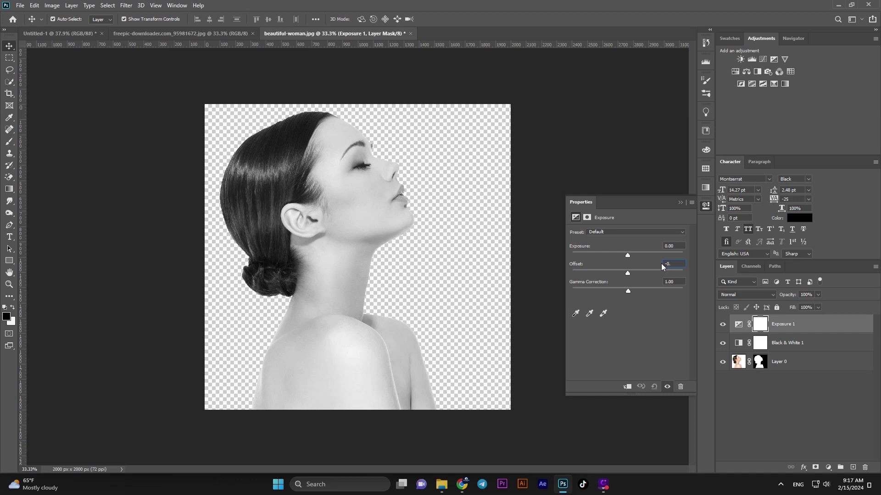
text(0227)
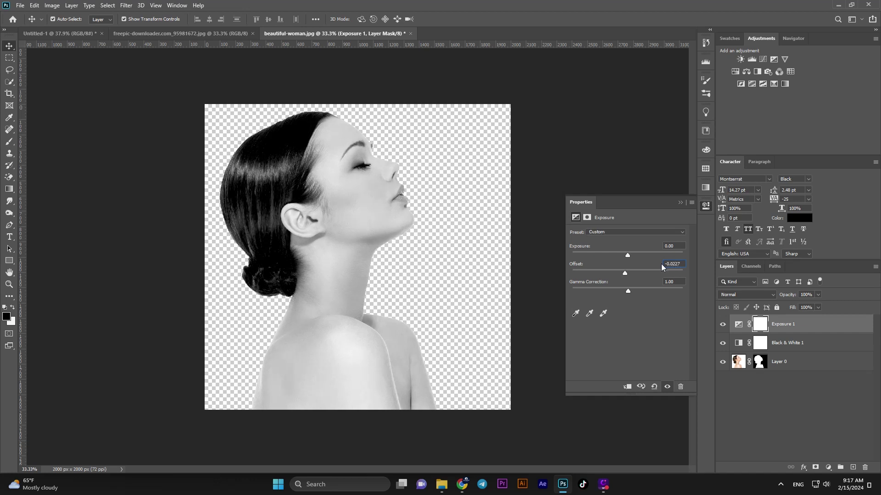
key(Tab)
text(1)
Convert the three woman layers into a smart object and drag it into Untitled-1.
click(681, 203)
shift+click(795, 365)
right_click(794, 363)
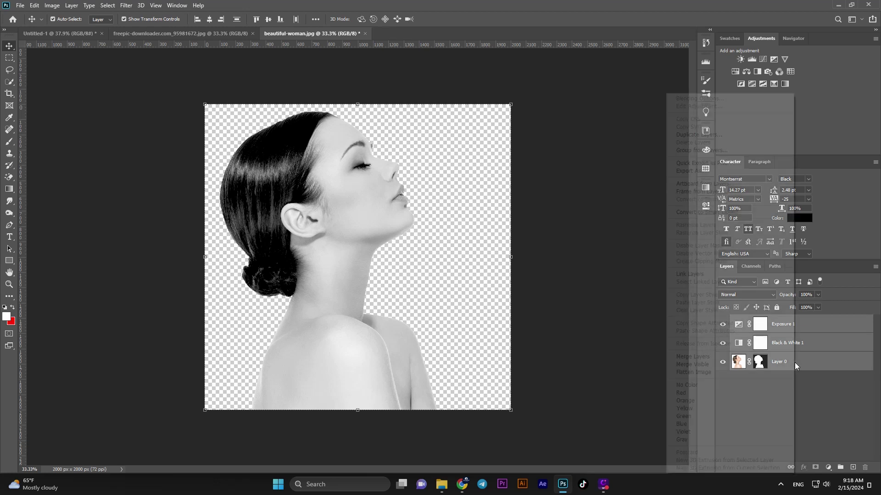
click(697, 214)
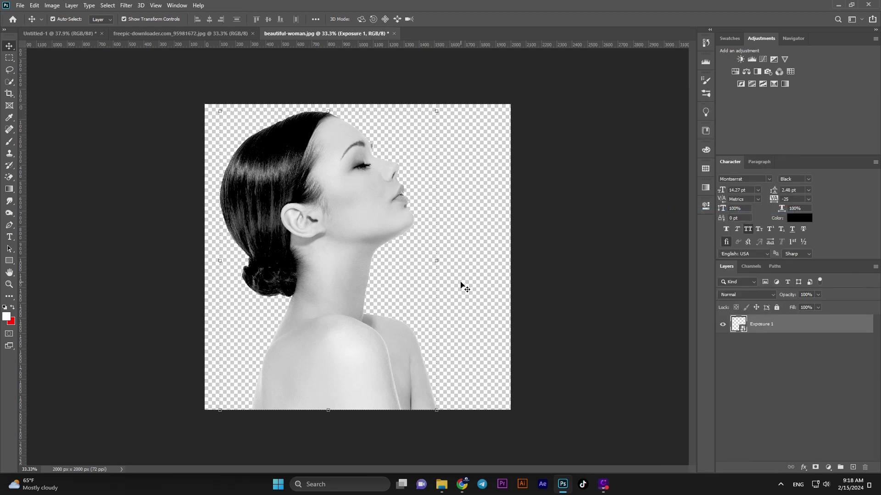
mouse_move(352, 230)
mouse_down()
mouse_move(81, 37)
mouse_move(332, 267)
mouse_up()
mouse_move(357, 418)
mouse_down()
mouse_move(335, 399)
mouse_move(335, 384)
mouse_up()
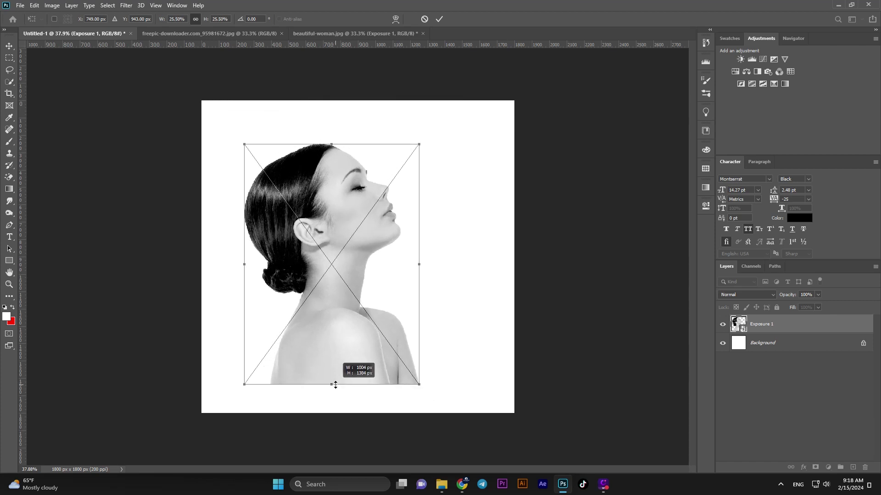
Flip the woman horizontally, shrink her slightly, then duplicate her and hide the copy.
right_click(331, 364)
click(357, 351)
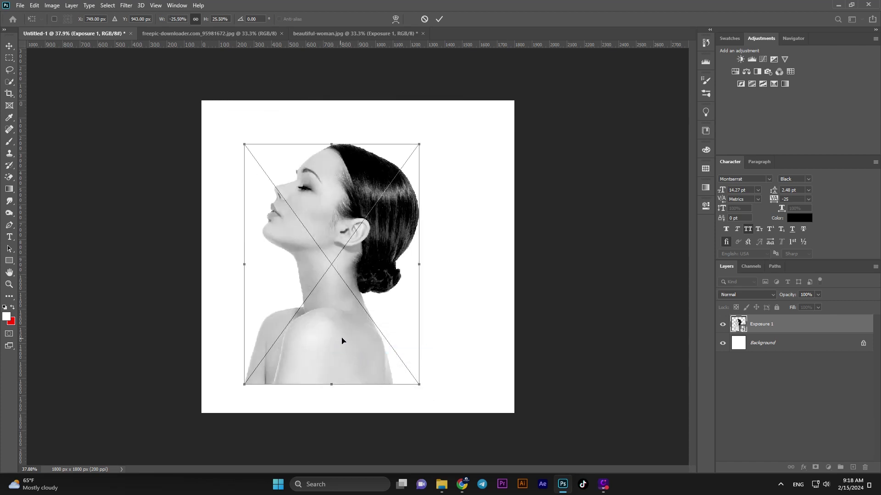
drag(342, 339, 348, 337)
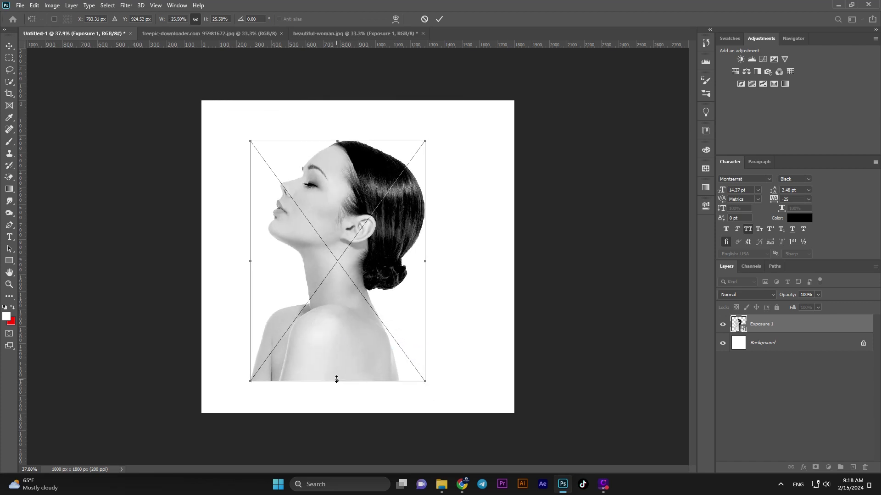
drag(336, 379, 336, 371)
key(Return)
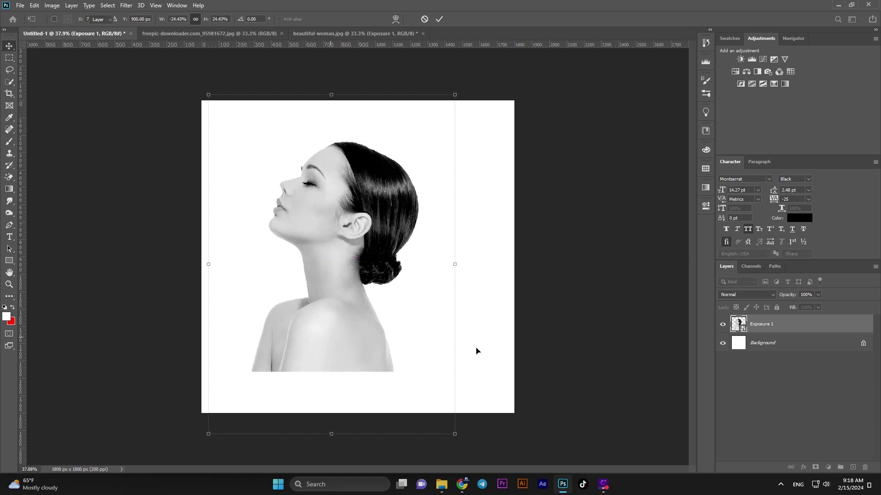
key(Return)
key(ctrl+j)
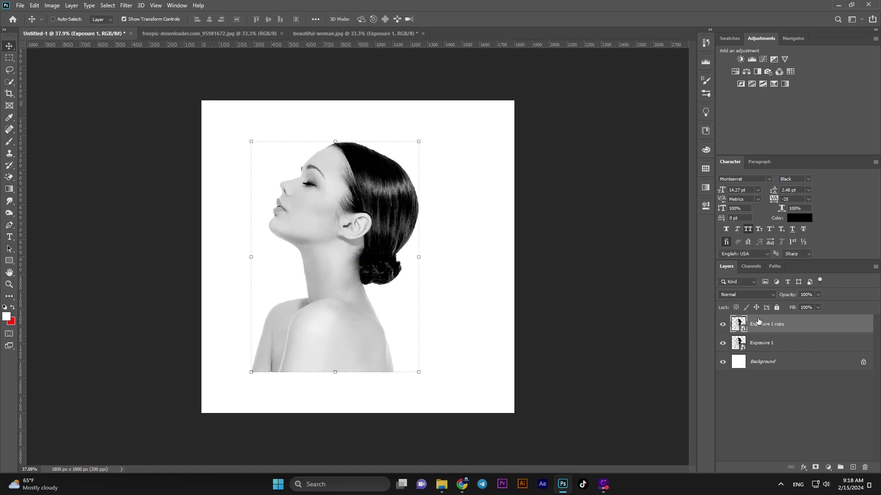
click(723, 326)
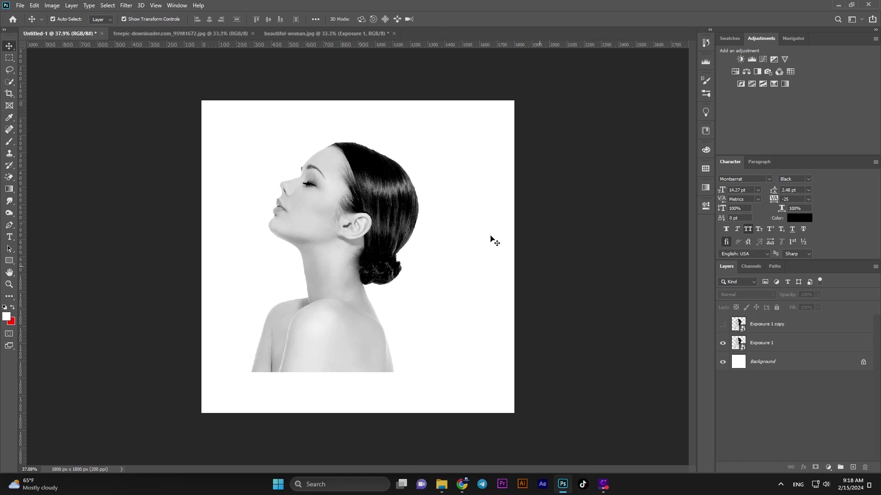
Select the book stack with Select Subject, subtract stray areas, and mask out the white background.
click(213, 34)
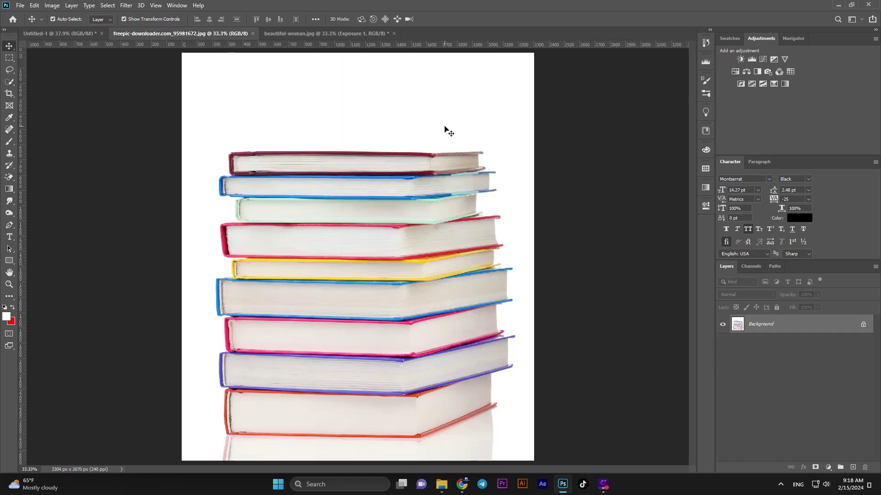
click(107, 5)
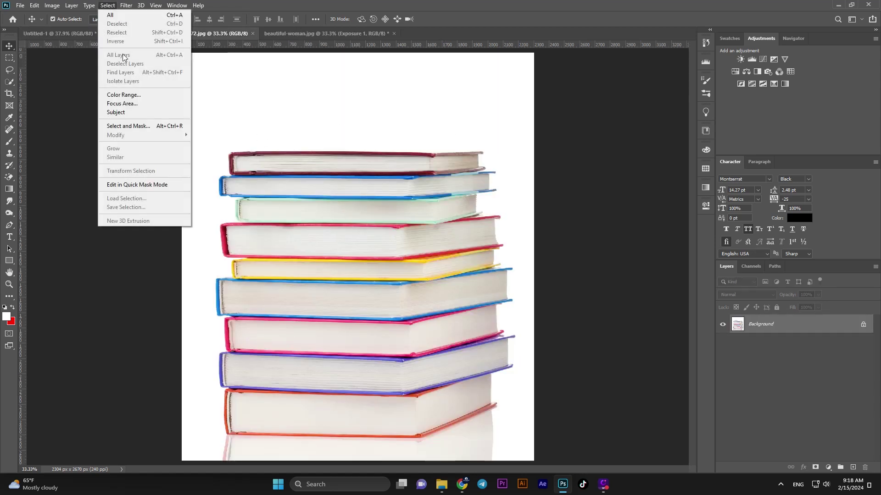
click(120, 112)
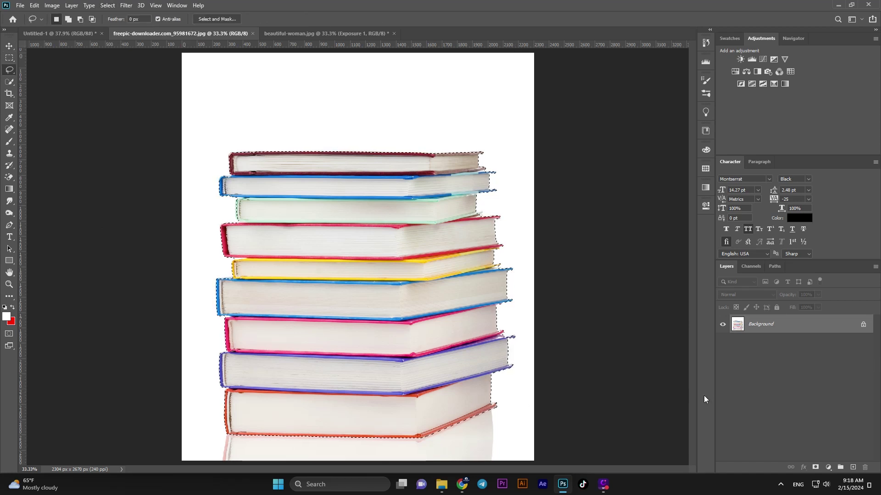
scroll(504, 220, up, 3)
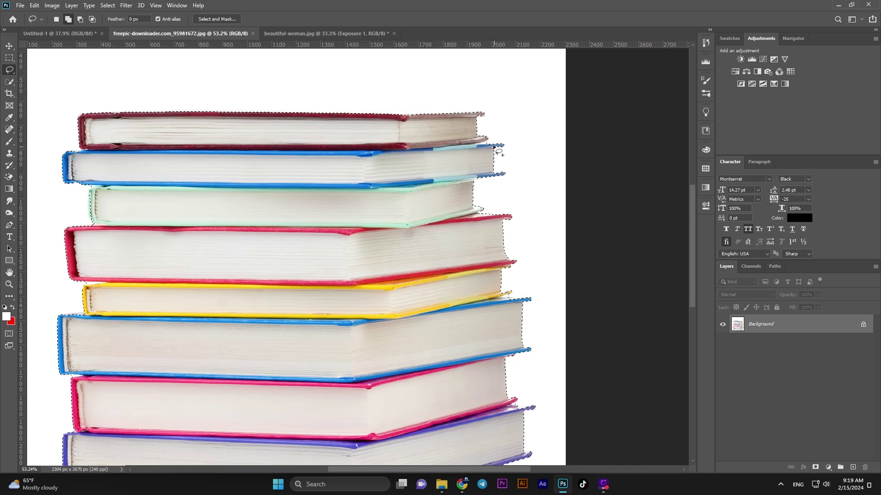
key(alt)
scroll(501, 141, down, 3)
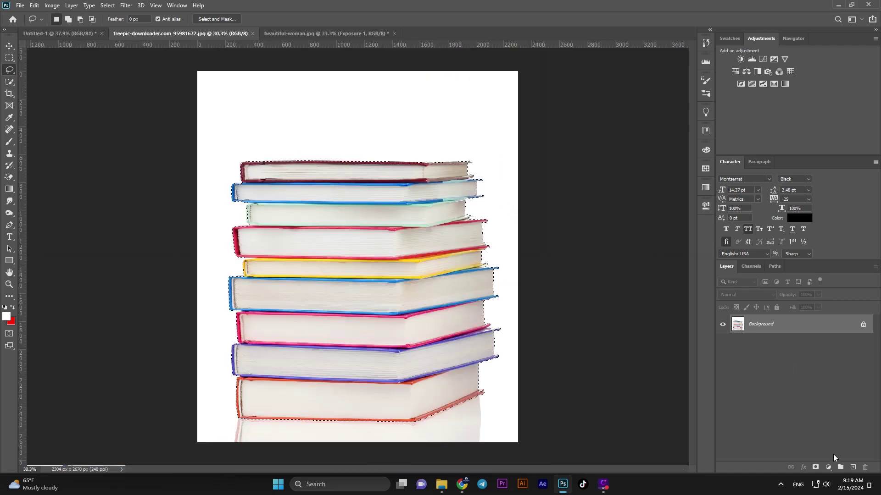
click(815, 467)
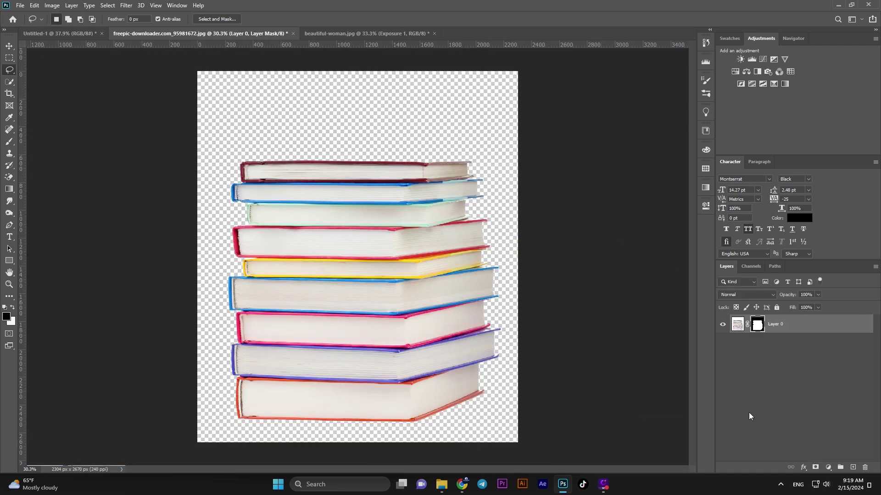
click(10, 45)
Drag the books into the woman composite, shrink them to about 57% and move them right.
drag(412, 215, 265, 127)
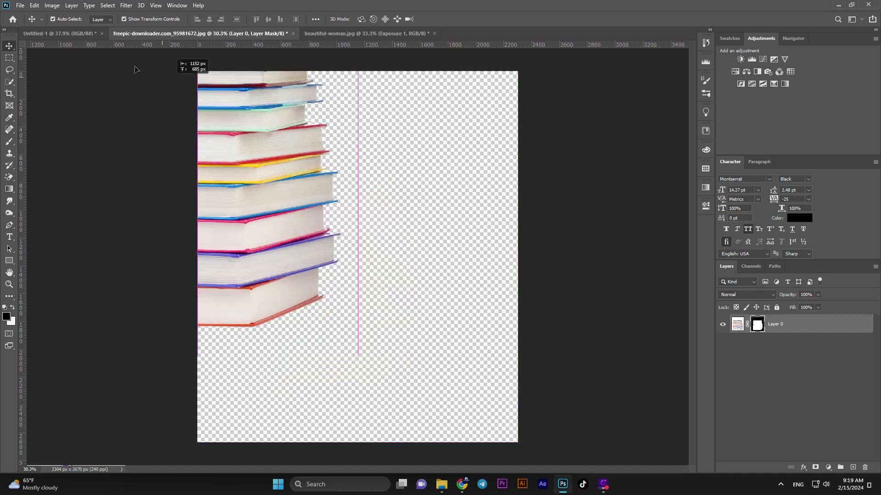
drag(383, 221, 381, 218)
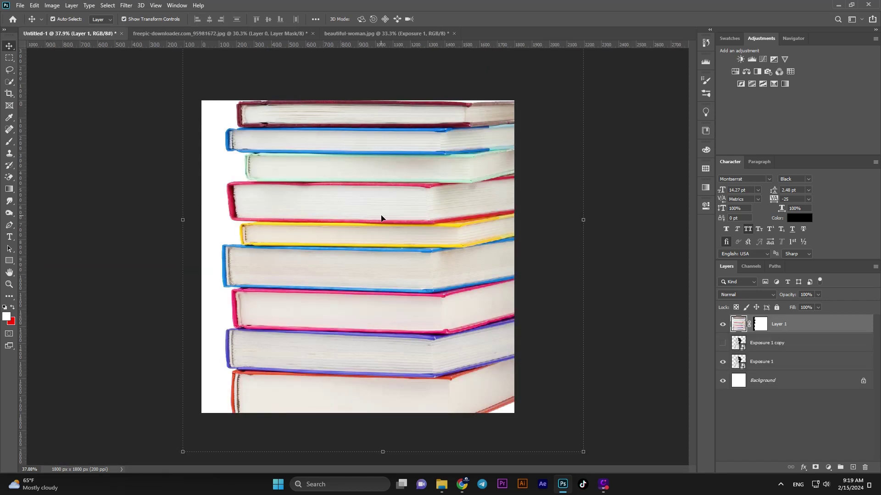
drag(585, 221, 413, 219)
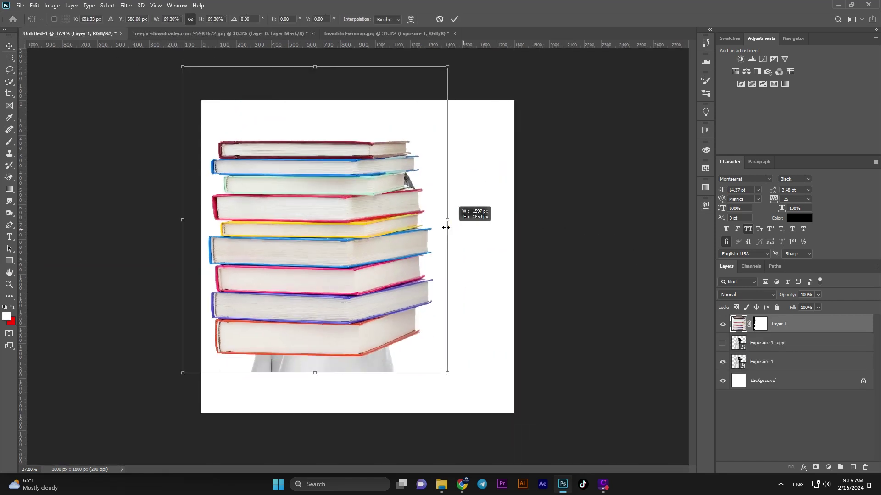
drag(312, 219, 402, 237)
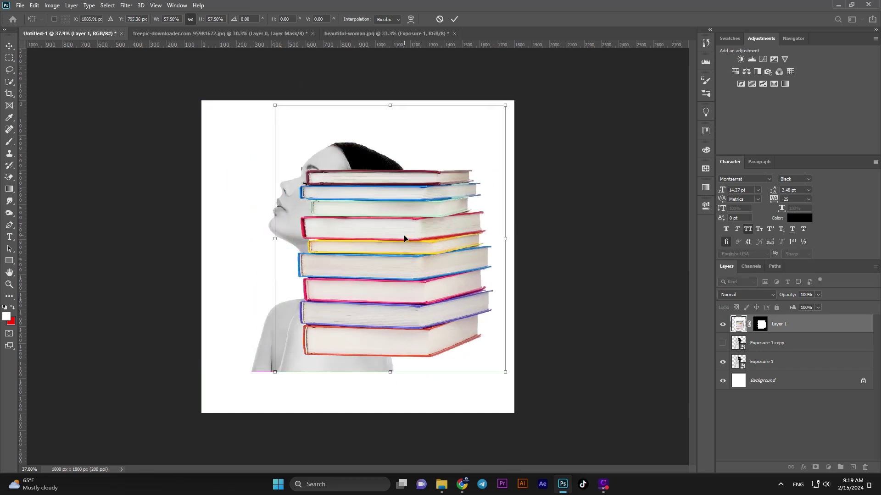
click(762, 361)
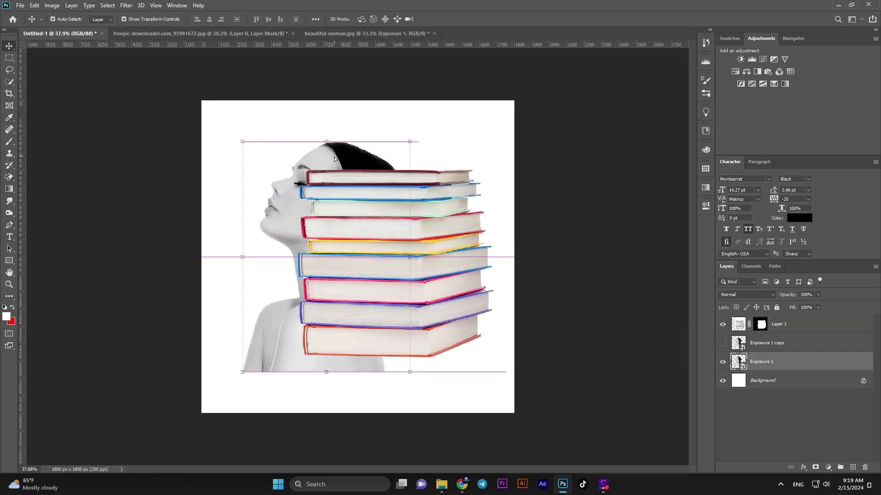
Shift the woman left, then enlarge and reposition the books over her head.
ctrl+click(772, 347)
drag(368, 158, 331, 157)
click(778, 324)
key(ctrl+t)
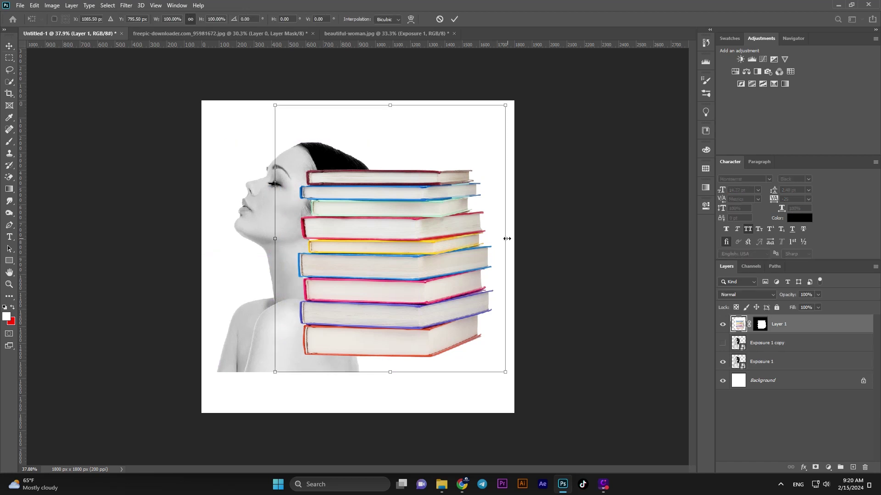
drag(506, 237, 477, 236)
mouse_move(396, 210)
mouse_down()
mouse_move(396, 218)
mouse_move(395, 207)
mouse_up()
key(Return)
Shrink both woman layers slightly from the top and move the woman copy above the books.
click(789, 350)
ctrl+click(775, 362)
key(ctrl+t)
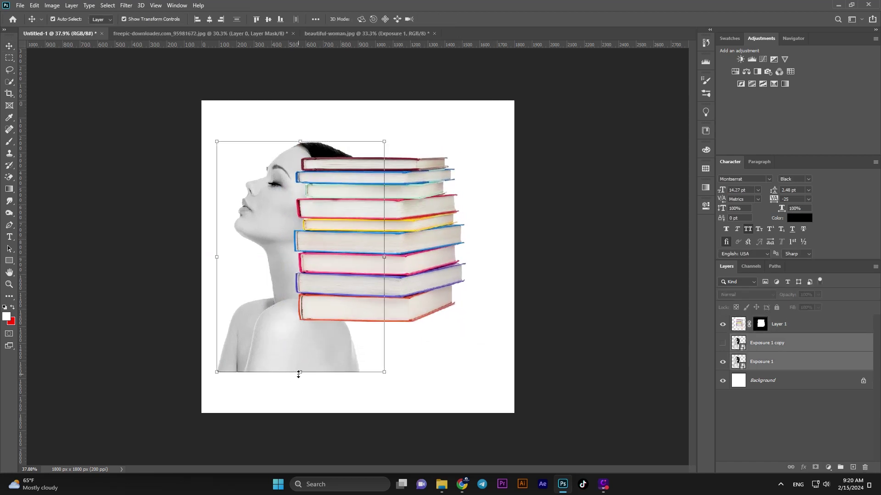
drag(300, 144, 295, 169)
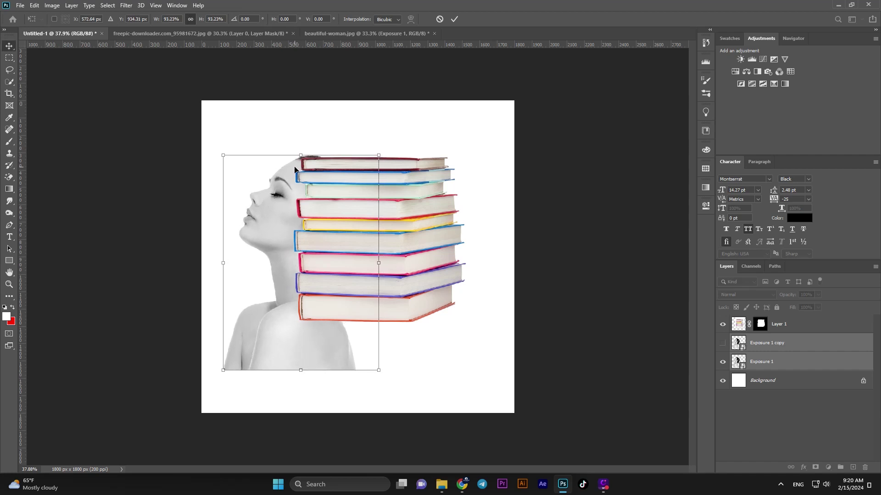
key(Return)
click(544, 236)
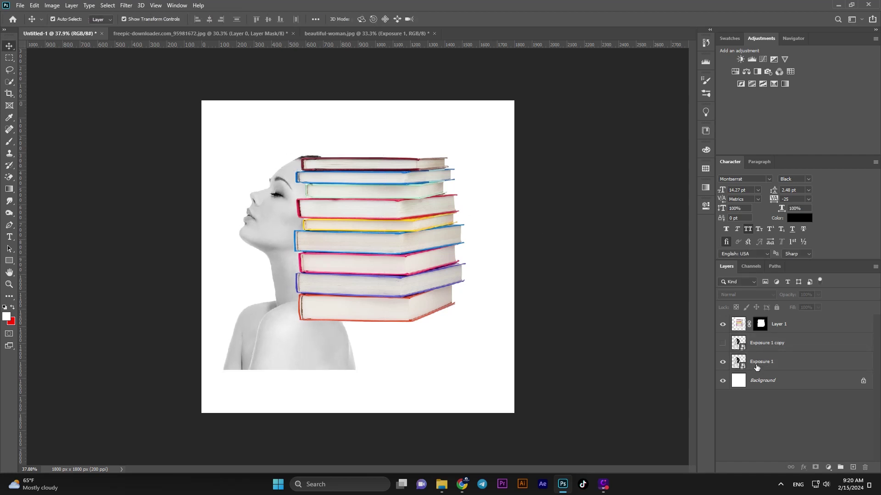
drag(759, 345, 759, 319)
Clip a Black & White adjustment to the books with Reds lowered, and set brush opacity to 37%.
click(646, 322)
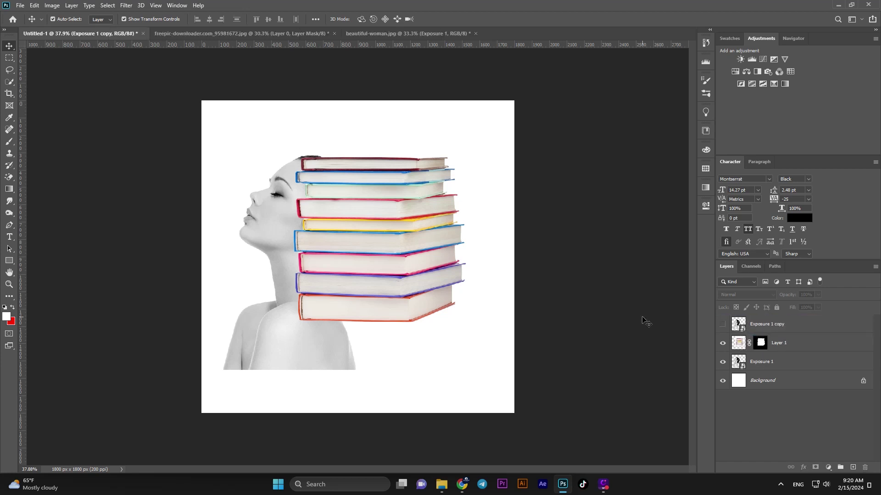
click(784, 346)
click(828, 467)
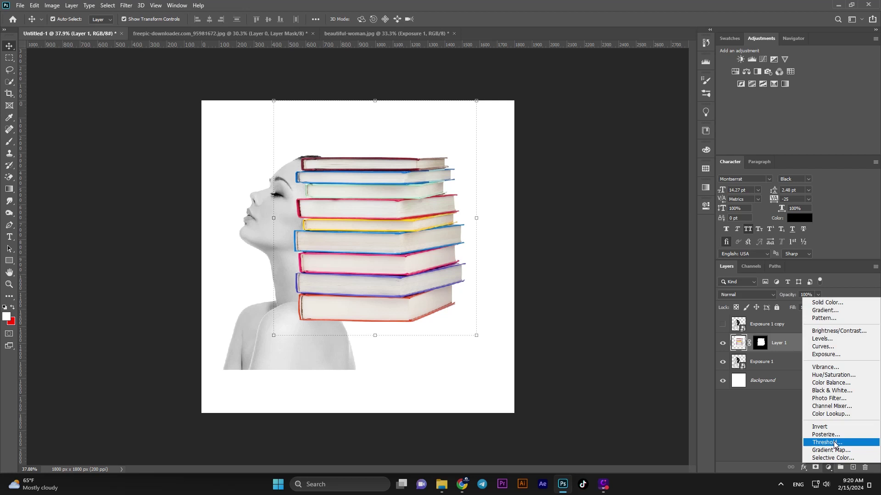
click(832, 391)
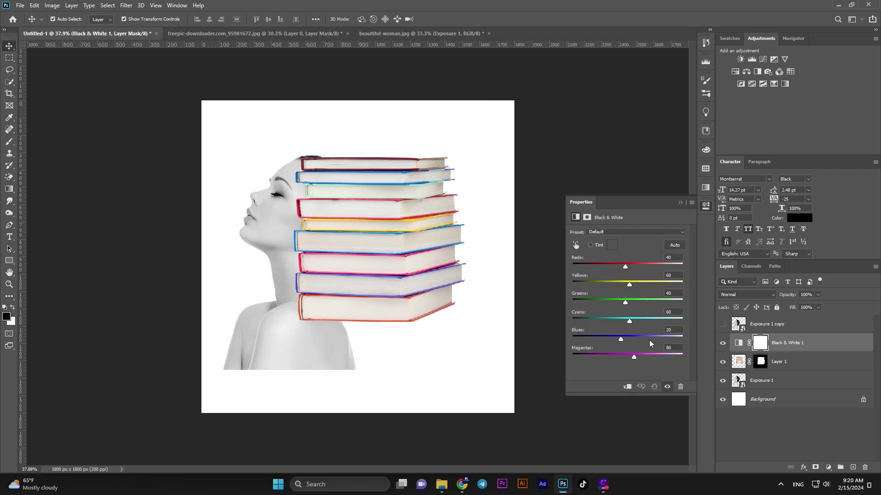
click(627, 386)
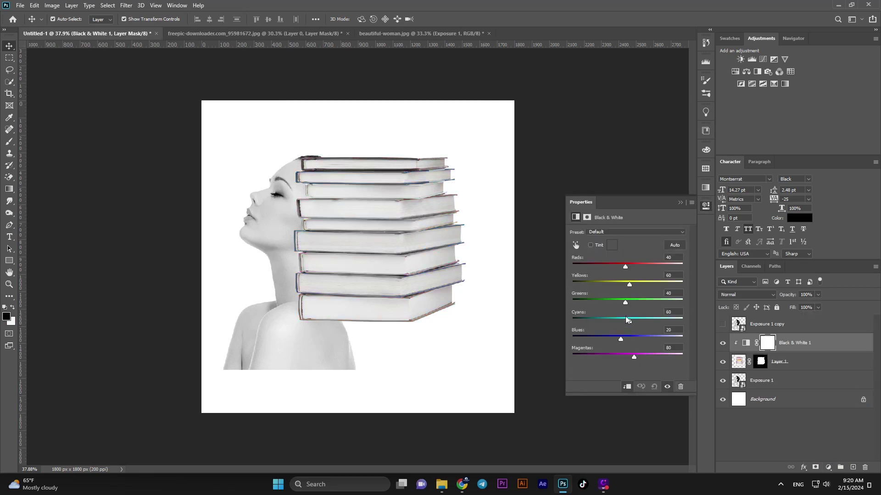
drag(624, 268, 623, 267)
click(681, 202)
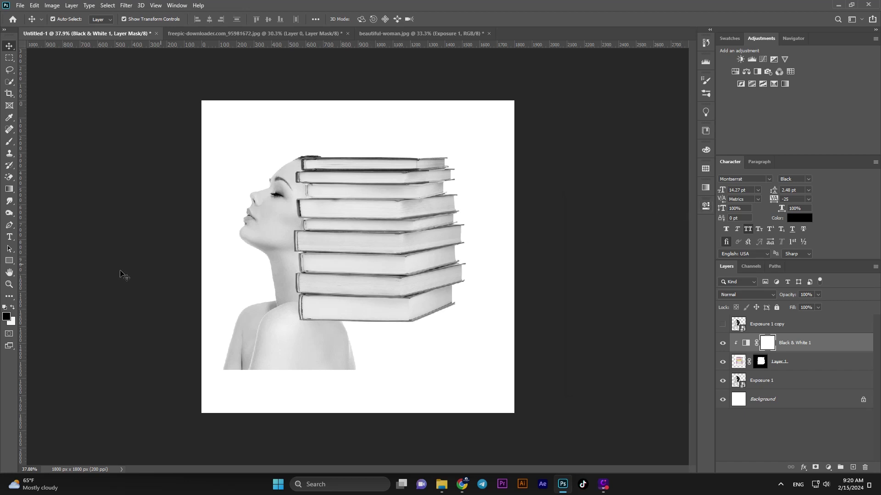
click(9, 143)
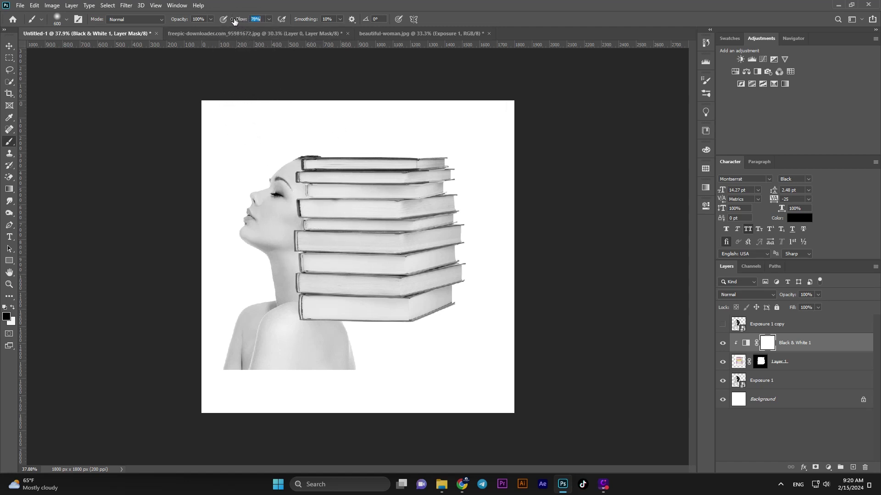
drag(178, 24, 164, 22)
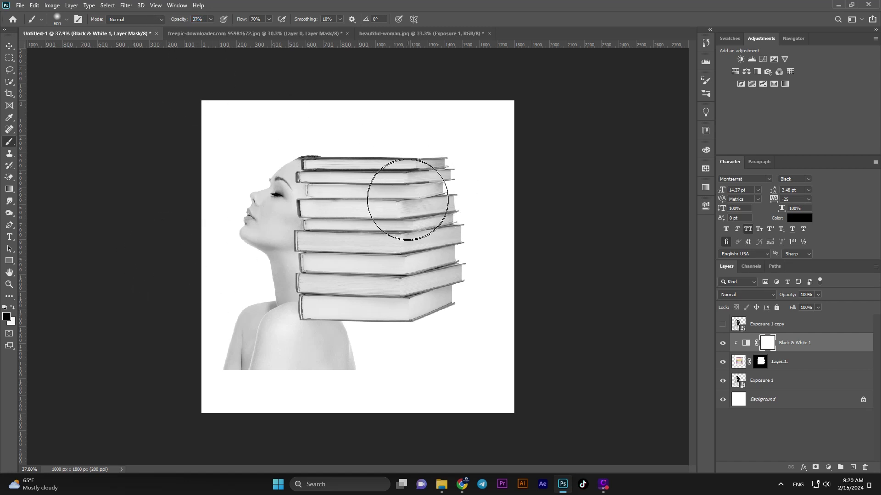
Paint colour back into the upper books on the Black & White mask, using a larger brush at 45% flow.
mouse_move(403, 197)
mouse_down()
mouse_move(413, 283)
mouse_move(369, 173)
mouse_move(360, 197)
mouse_move(369, 255)
mouse_move(405, 278)
mouse_move(429, 236)
mouse_move(429, 184)
mouse_up()
key(bracketright)
key(bracketright)
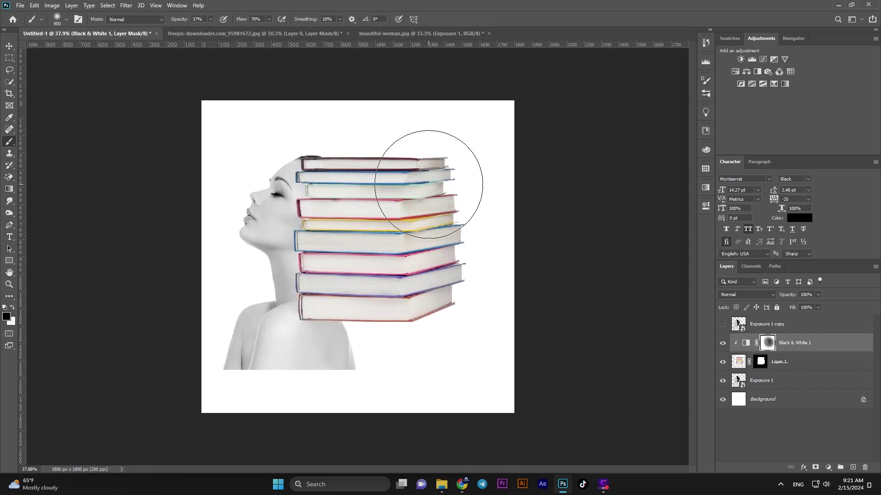
drag(242, 19, 178, 20)
key(x)
key(bracketleft)
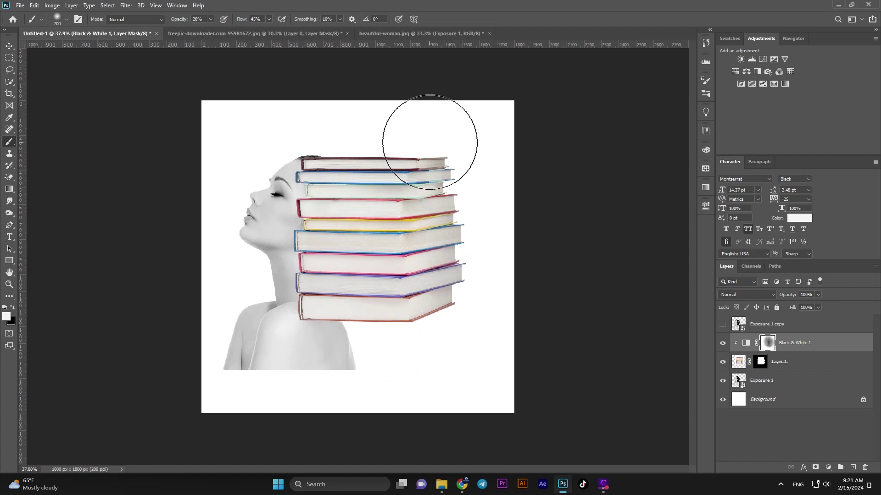
Show the woman copy, rasterize it and clip it to the layer below.
key(v)
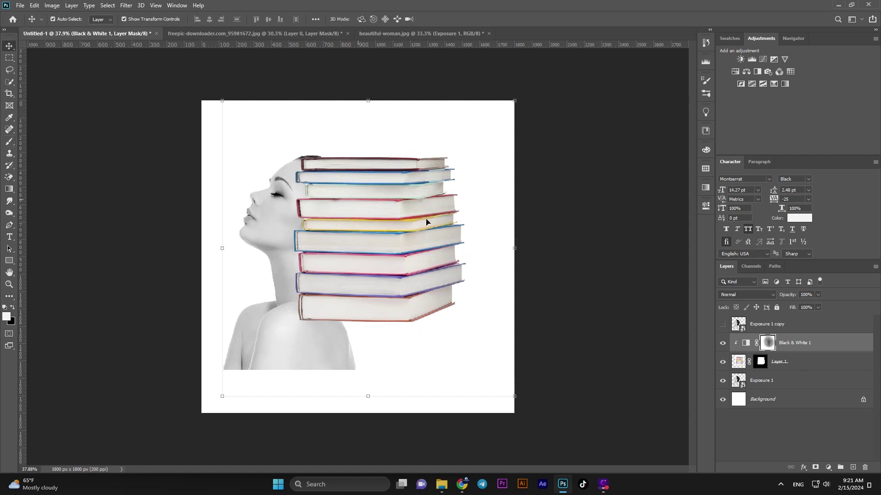
click(722, 324)
click(760, 324)
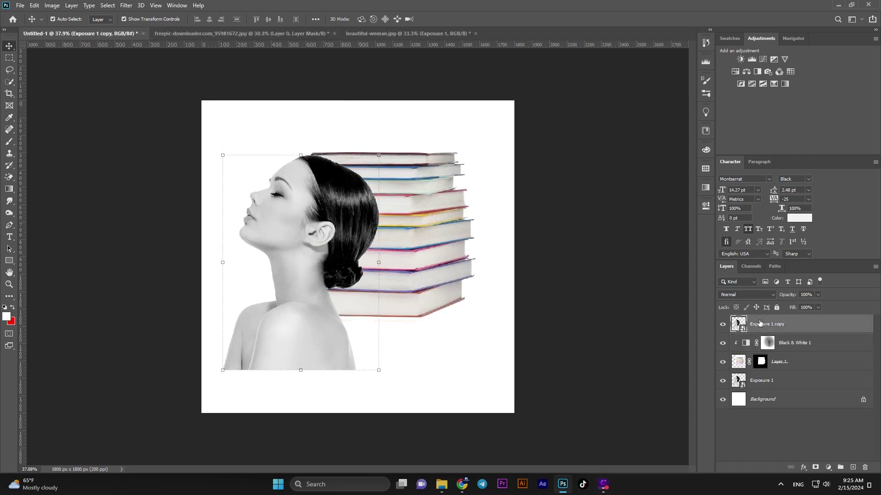
right_click(760, 324)
click(675, 246)
right_click(769, 323)
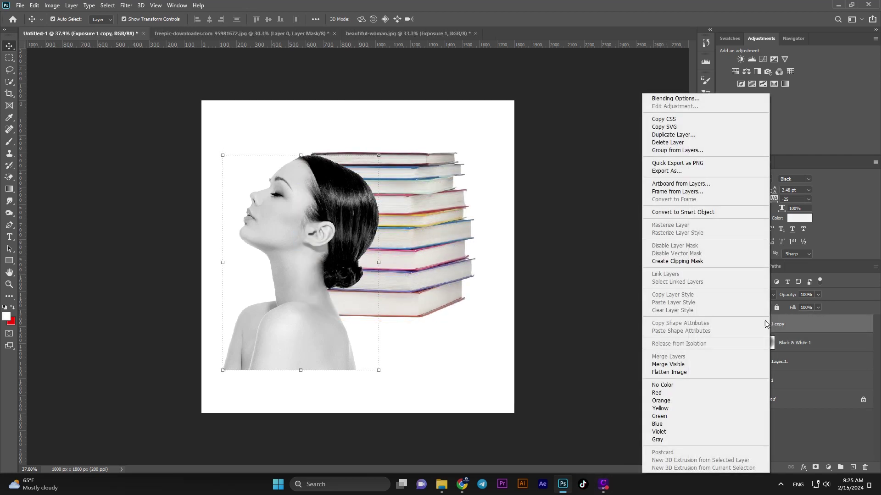
click(703, 261)
Hide the woman copy and nudge the books with their Black & White adjustment left and down.
click(773, 364)
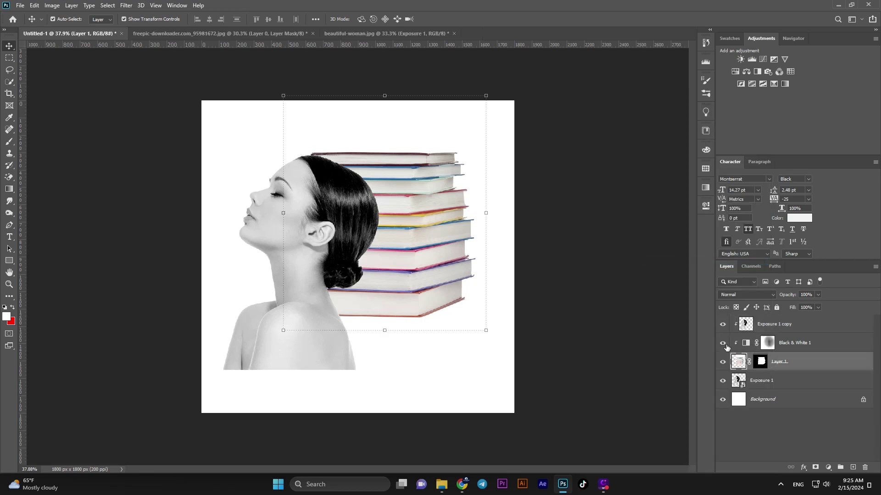
click(722, 324)
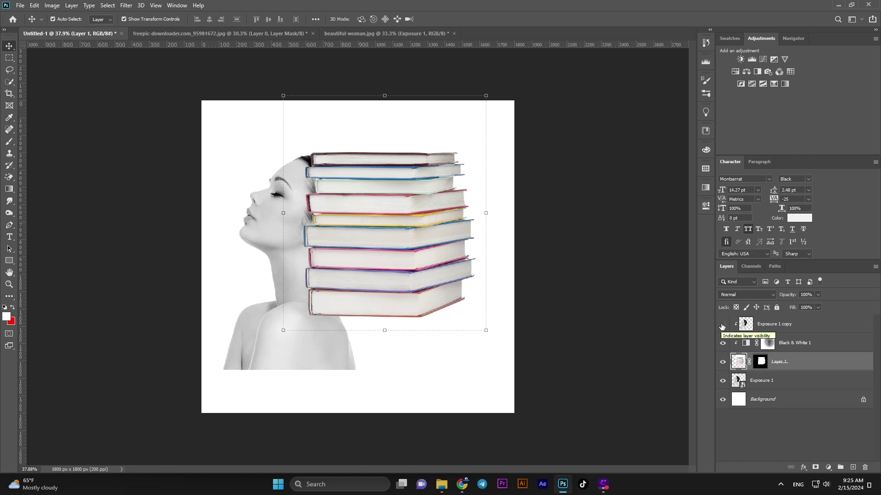
shift+click(786, 348)
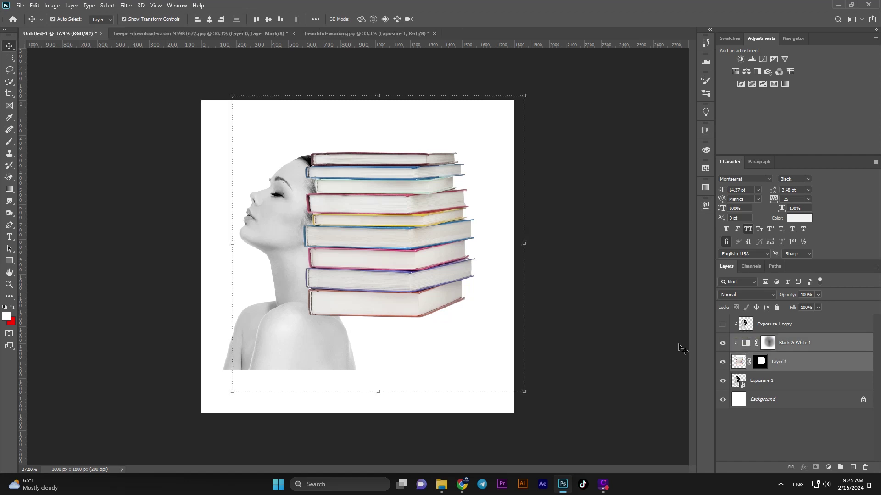
key(shift+Left)
key(shift+Left)
key(shift+Left)
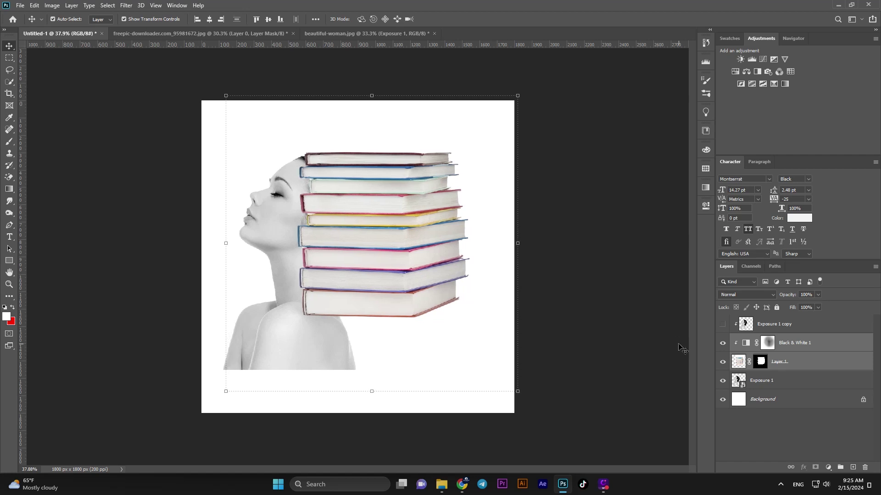
key(shift+Left)
key(shift+Left)
key(shift+Left)
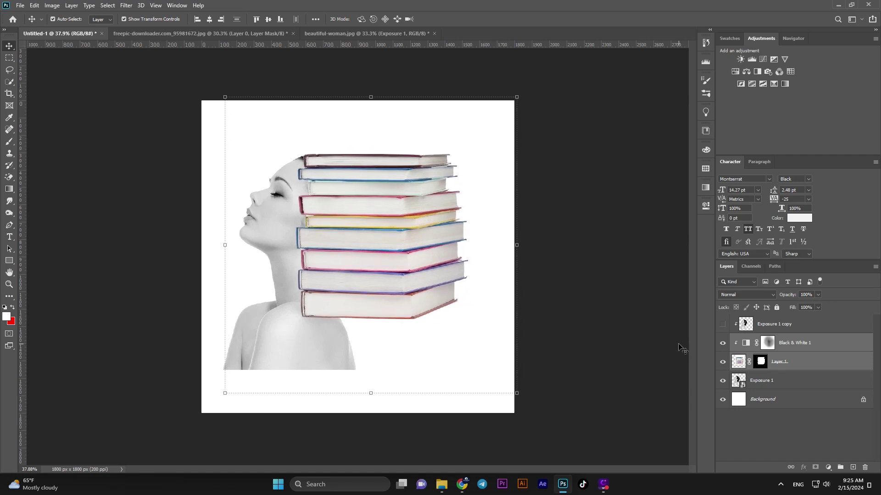
key(shift+Down)
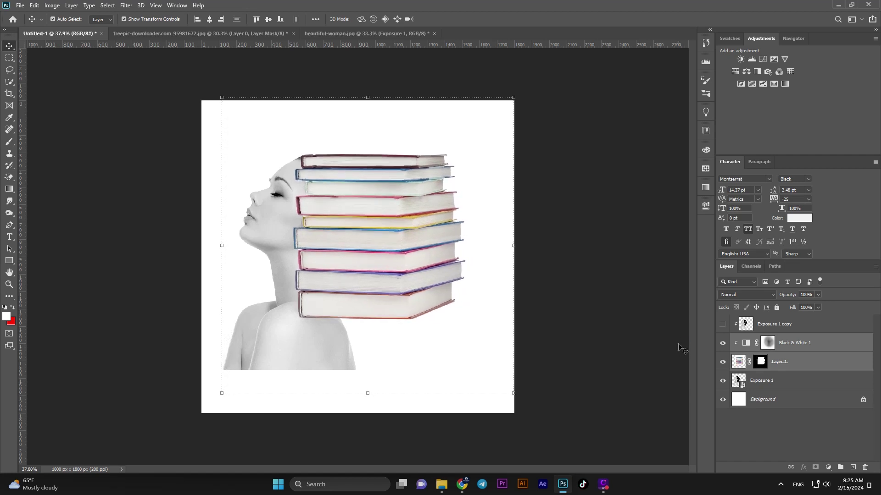
Scale the book stack up to about 119%, undoing an accidental tilt.
drag(368, 393, 372, 419)
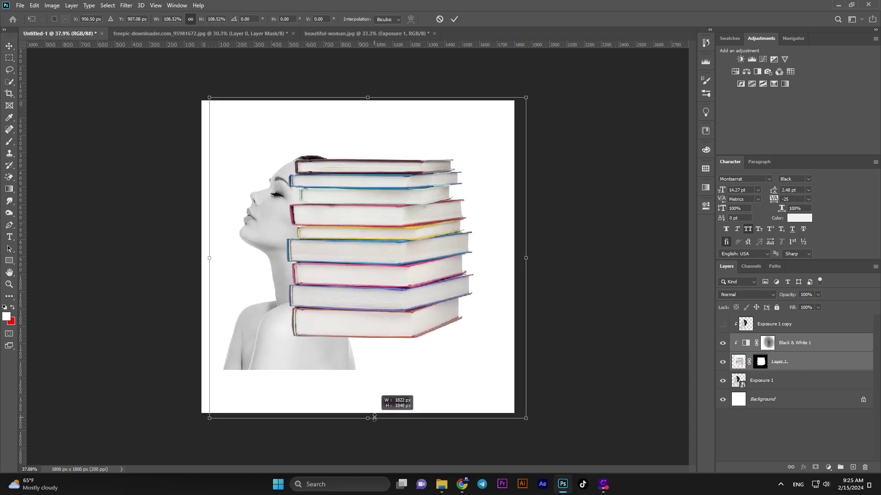
drag(524, 419, 528, 428)
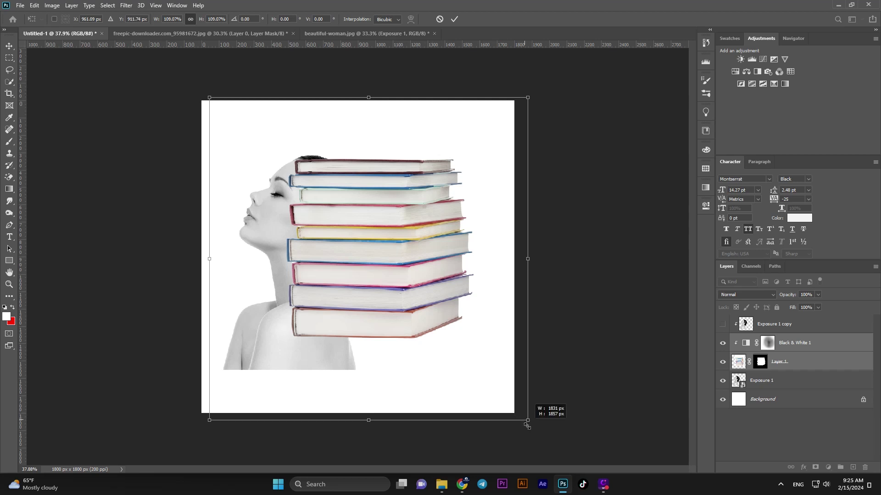
drag(426, 295, 426, 294)
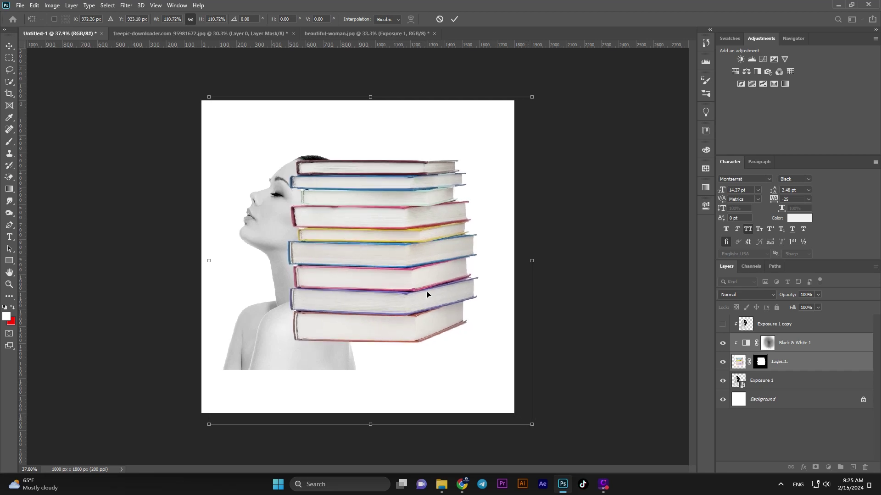
drag(371, 95, 371, 91)
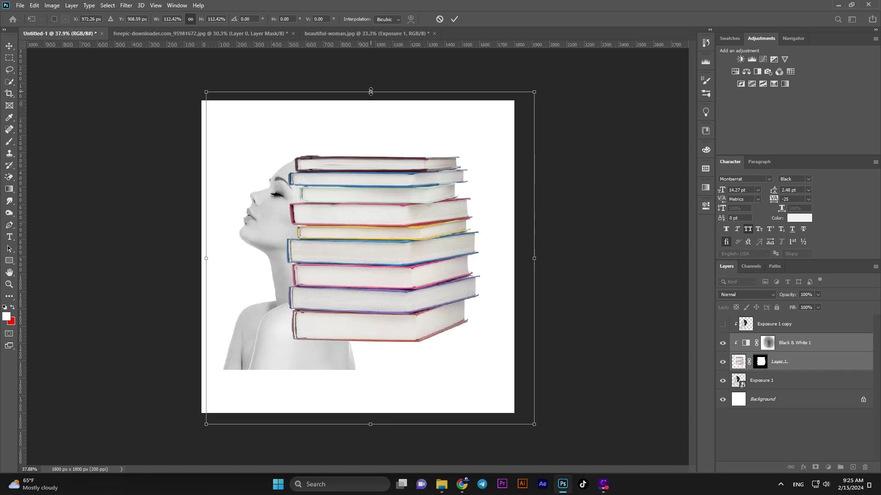
drag(205, 88, 204, 86)
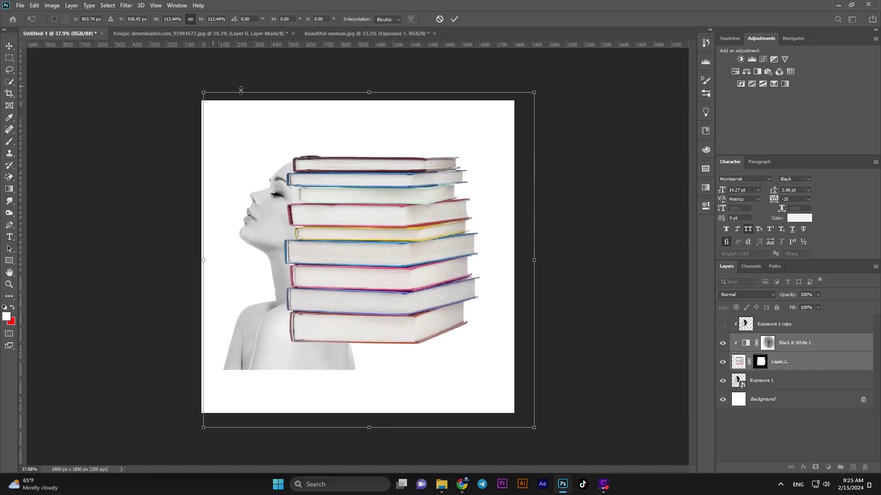
drag(542, 92, 544, 92)
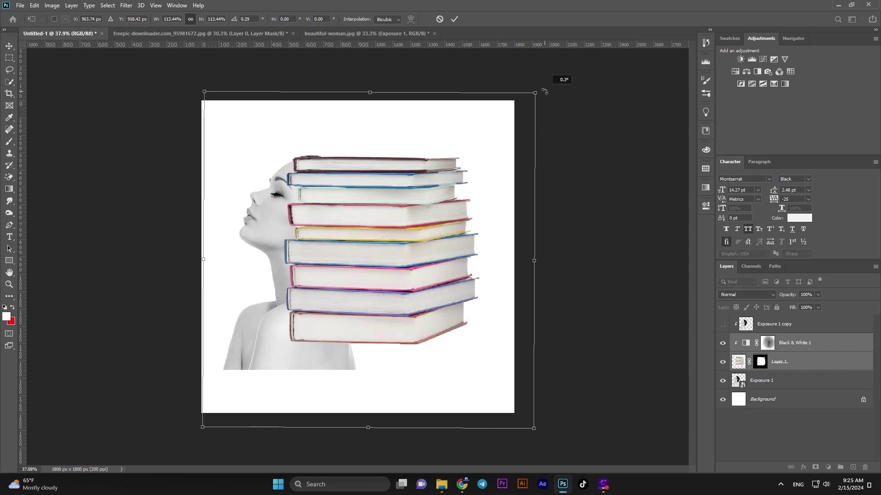
key(ctrl+z)
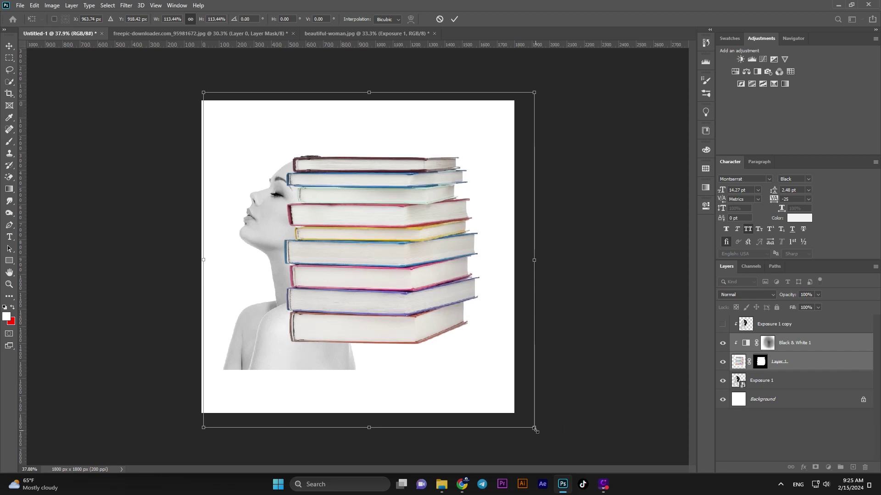
drag(534, 428, 556, 445)
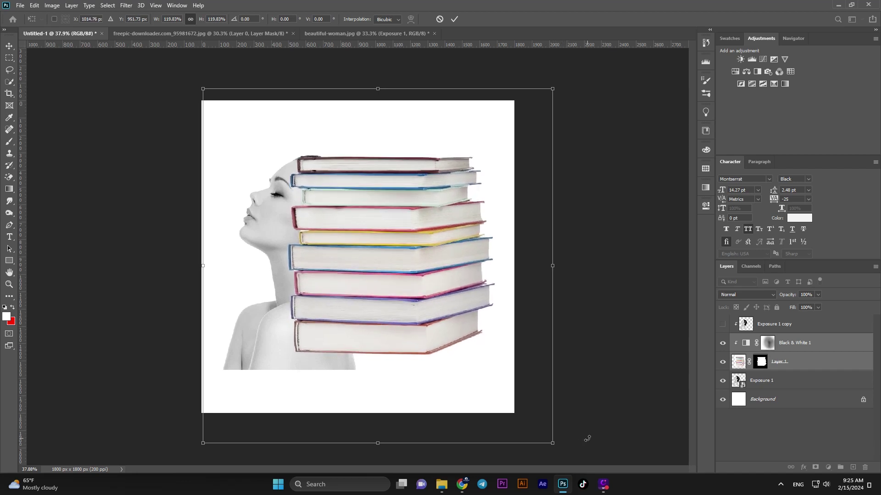
Nudge the enlarged books with arrow keys over the head and neck, then apply the transform.
key(Up)
key(Up)
key(Left)
key(Left)
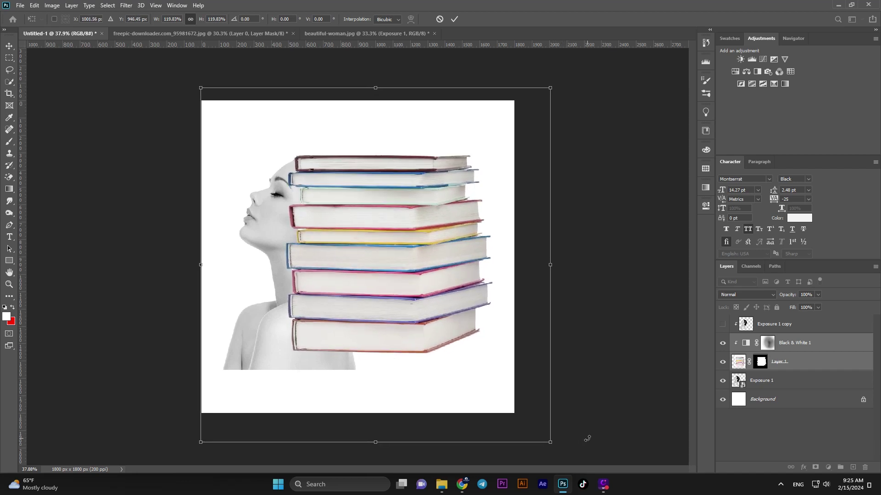
key(Down)
key(Left)
key(Left)
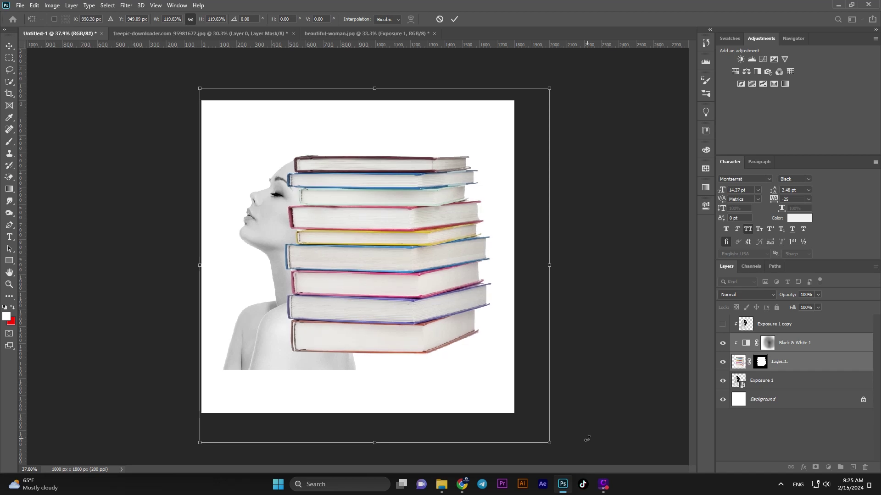
key(Up)
key(Right)
key(Down)
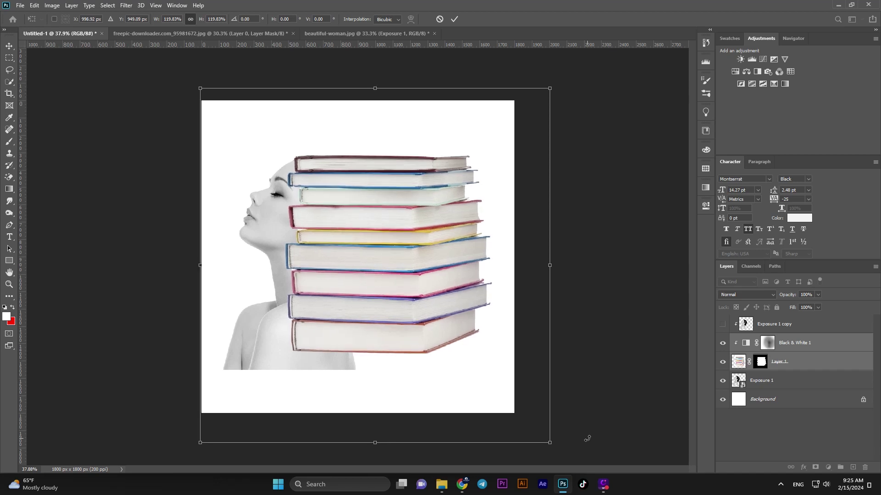
key(Right)
key(Left)
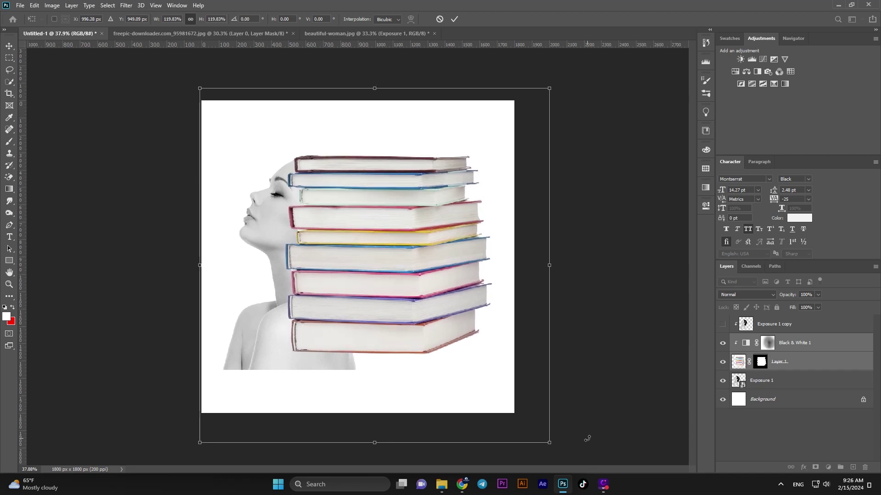
key(Return)
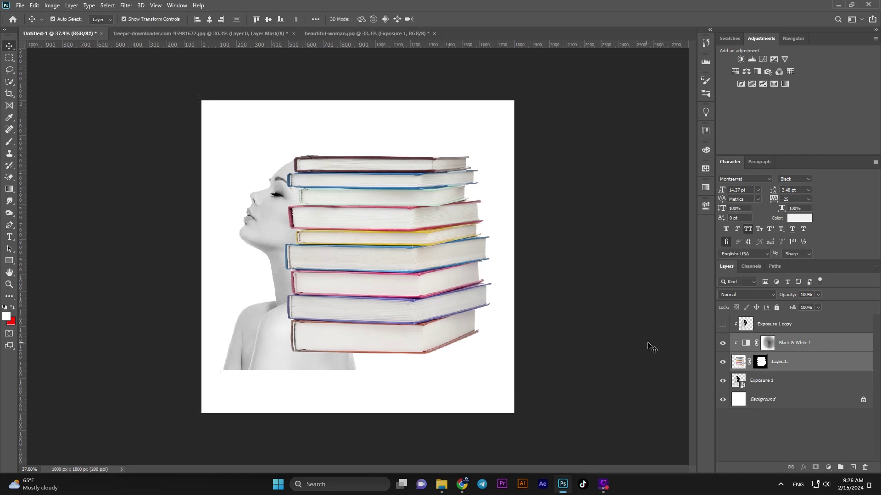
Show the Exposure 1 copy and smudge its hair rightward across the books, brush size 200.
click(722, 324)
click(9, 215)
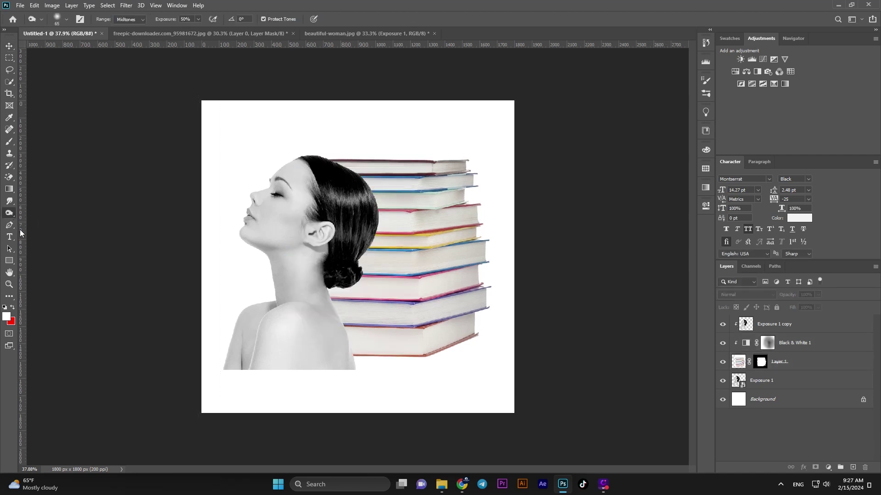
click(9, 202)
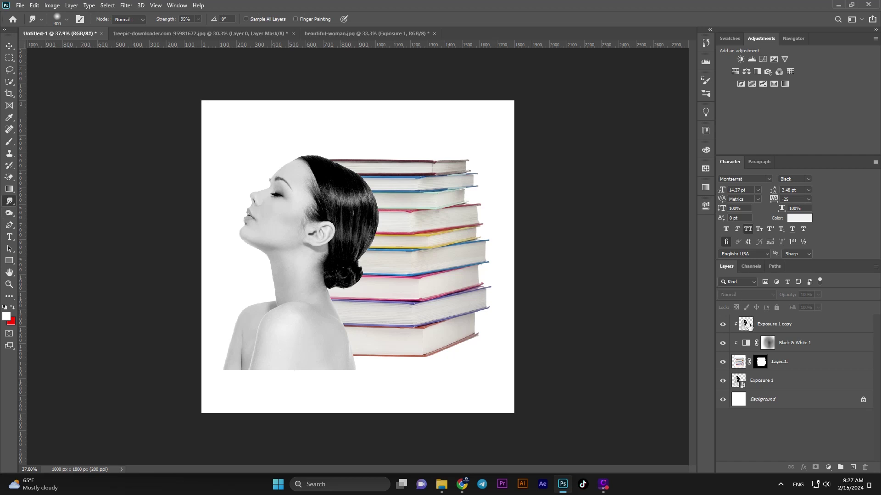
click(747, 326)
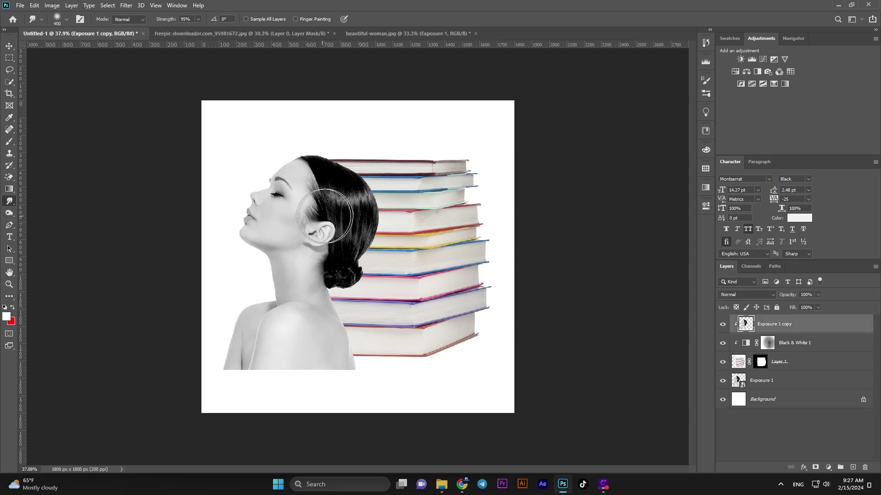
drag(324, 216, 547, 216)
key(bracketleft)
key(bracketleft)
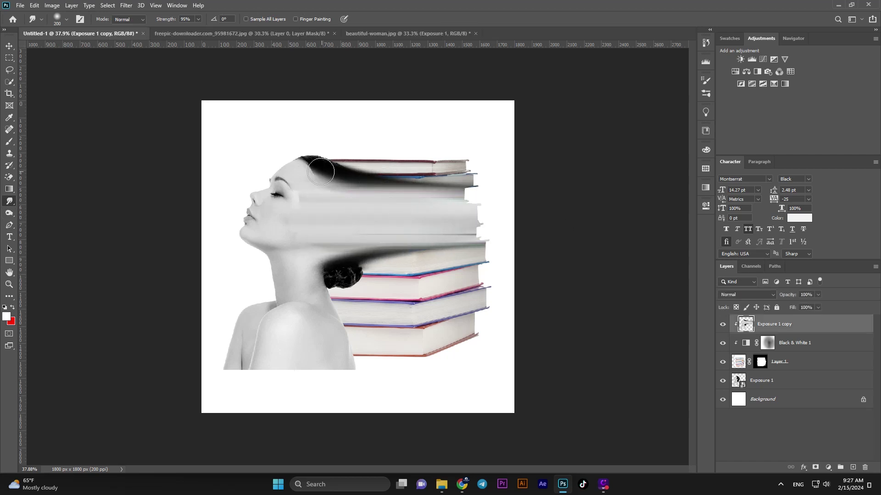
Smudge the hairline, forehead, face and neck bands rightward into horizontal streaks.
drag(320, 171, 528, 170)
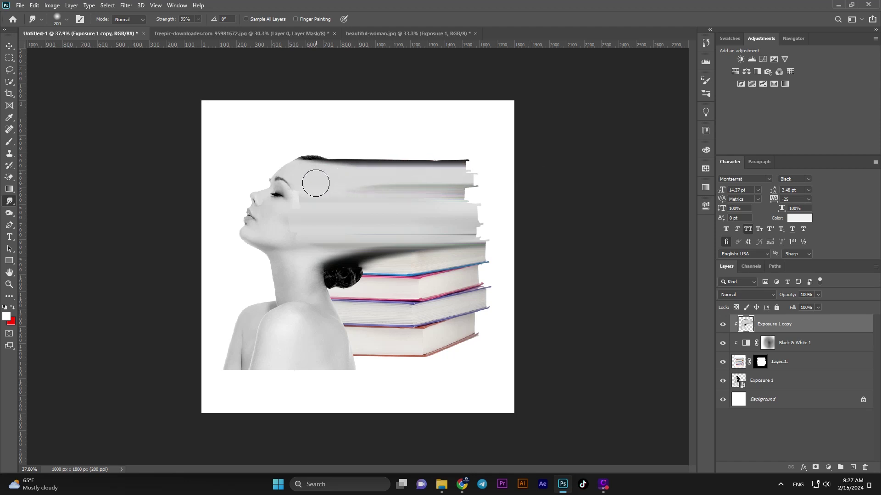
drag(316, 185, 489, 185)
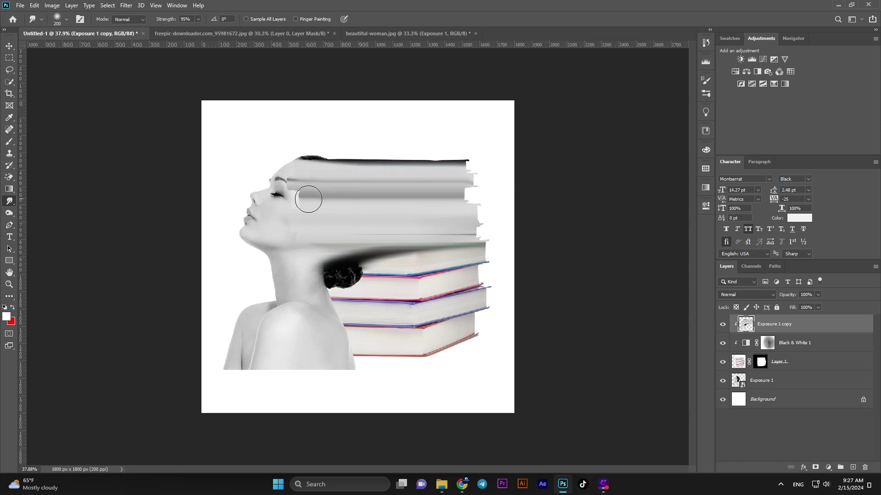
drag(321, 195, 460, 193)
drag(321, 167, 467, 161)
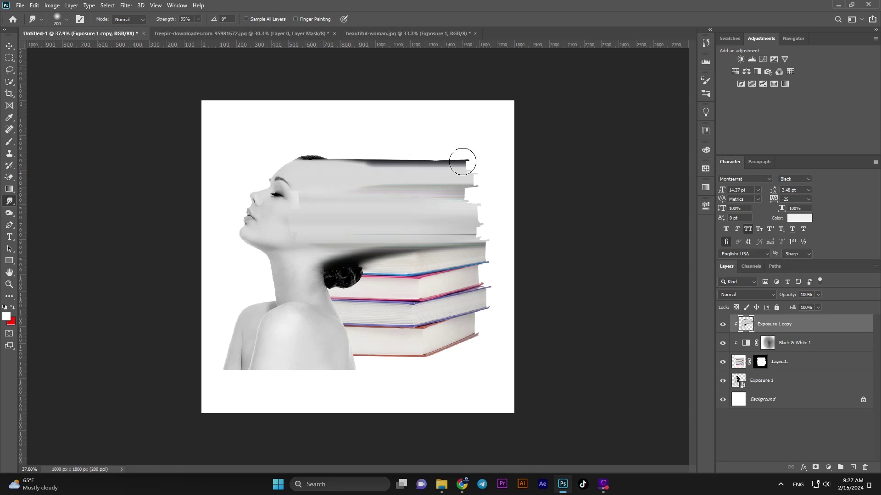
drag(305, 197, 502, 197)
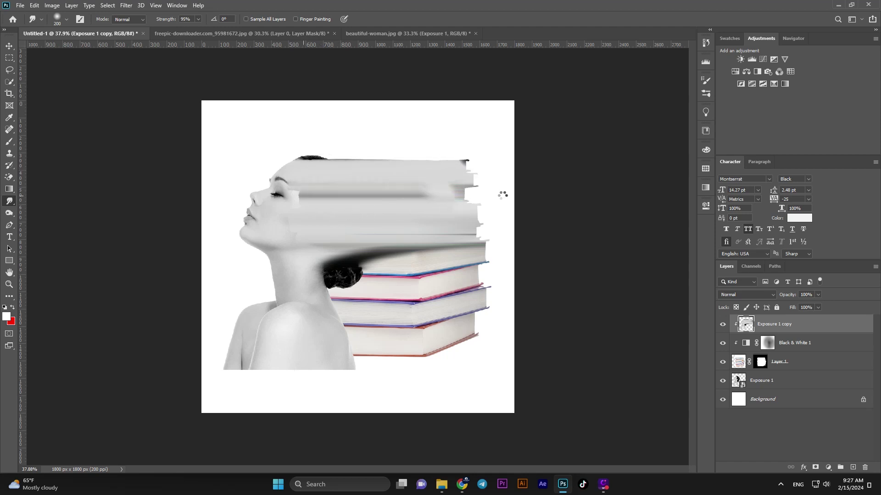
drag(333, 246, 528, 251)
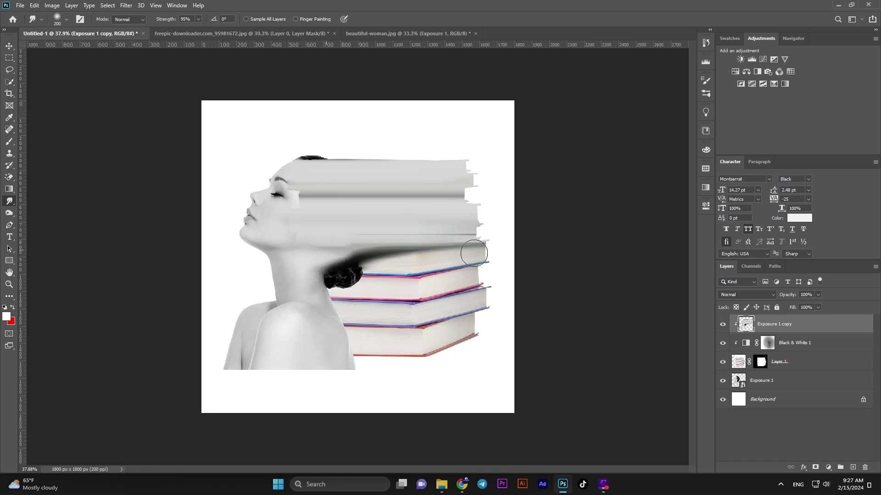
drag(307, 278, 510, 265)
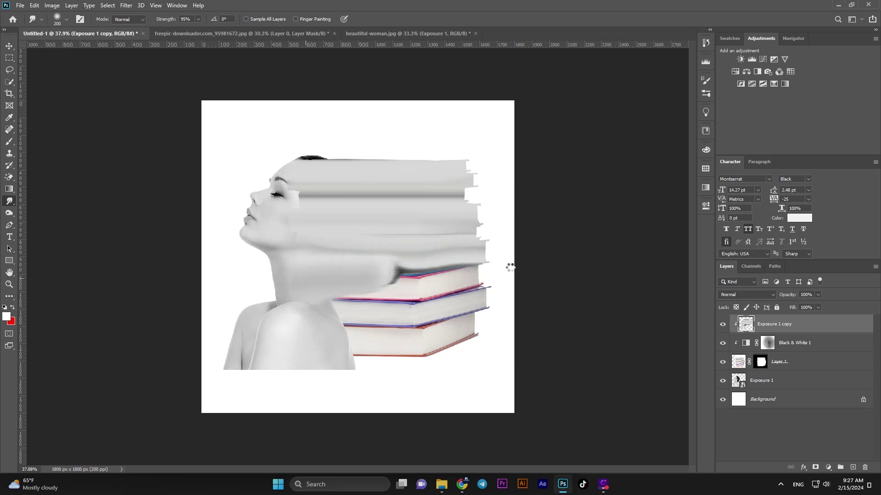
drag(303, 303, 489, 299)
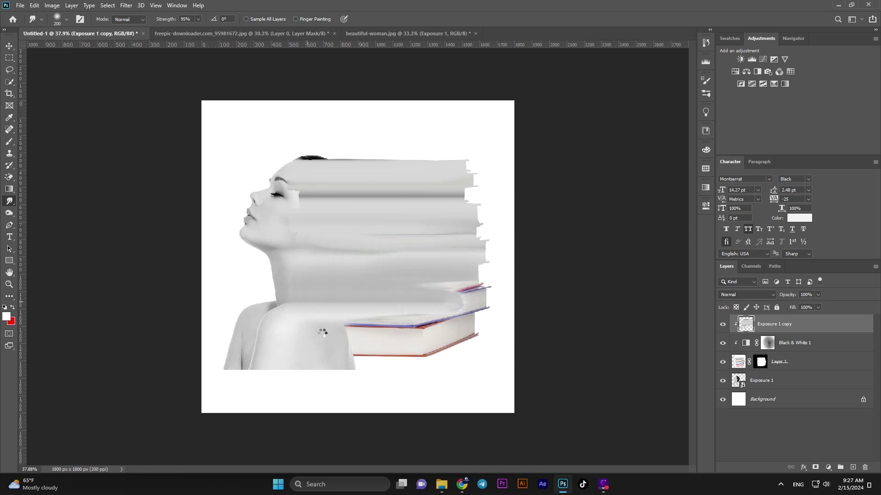
Smudge the lower books, jaw, eye-level band and top hair line further right to blend face into books.
drag(321, 334, 463, 317)
drag(338, 356, 528, 330)
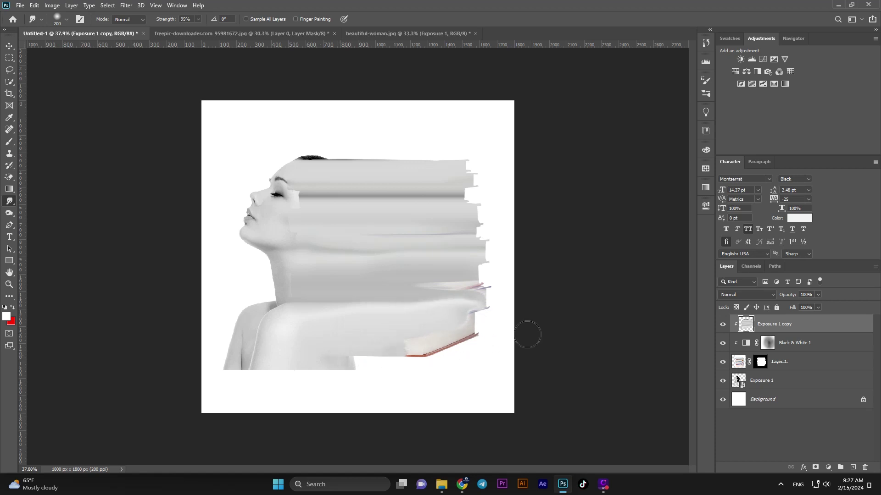
drag(433, 278, 536, 286)
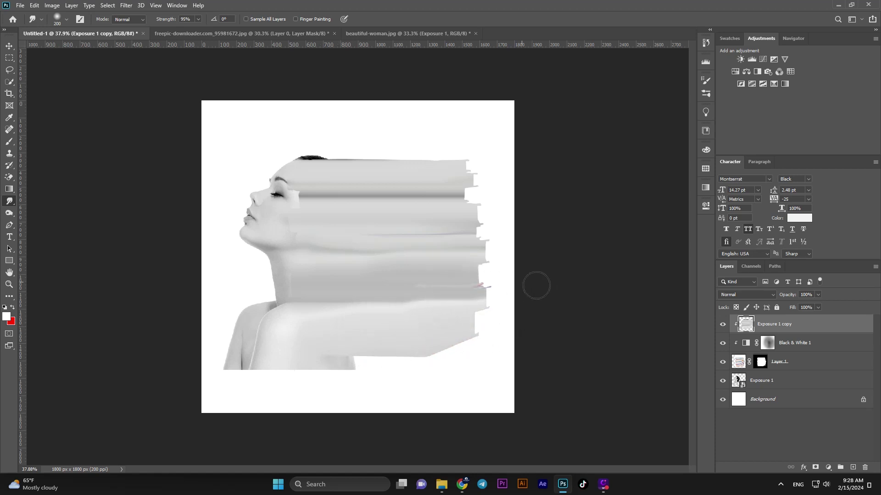
drag(285, 241, 477, 245)
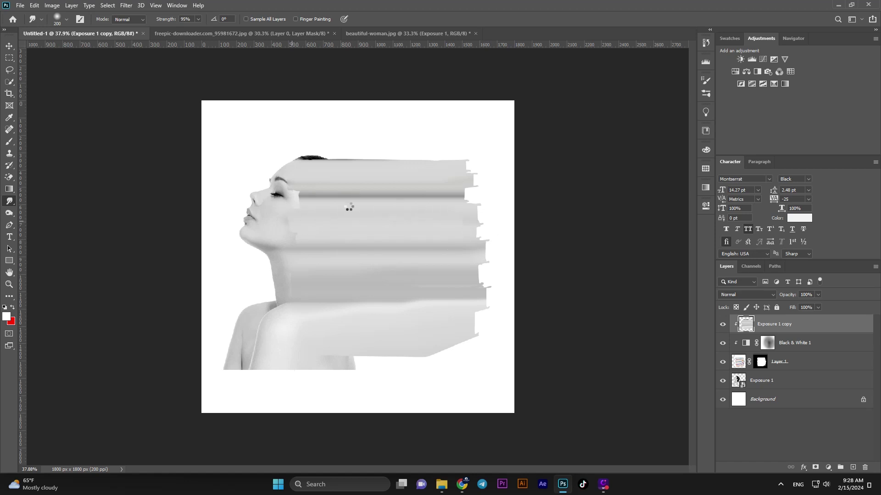
drag(304, 204, 515, 197)
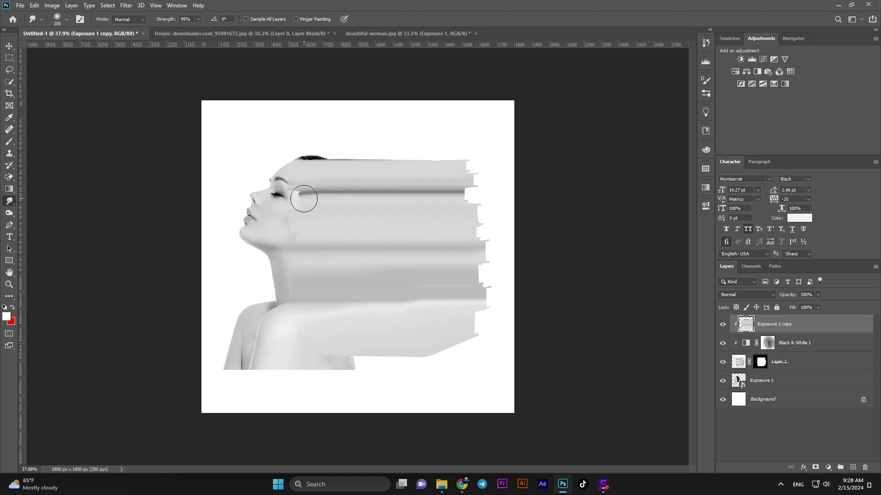
drag(304, 199, 501, 187)
drag(300, 173, 499, 181)
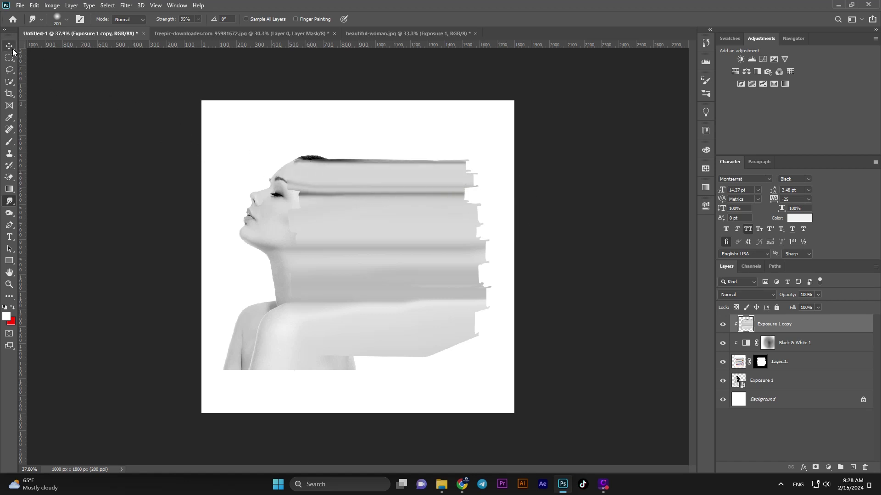
drag(368, 154, 471, 154)
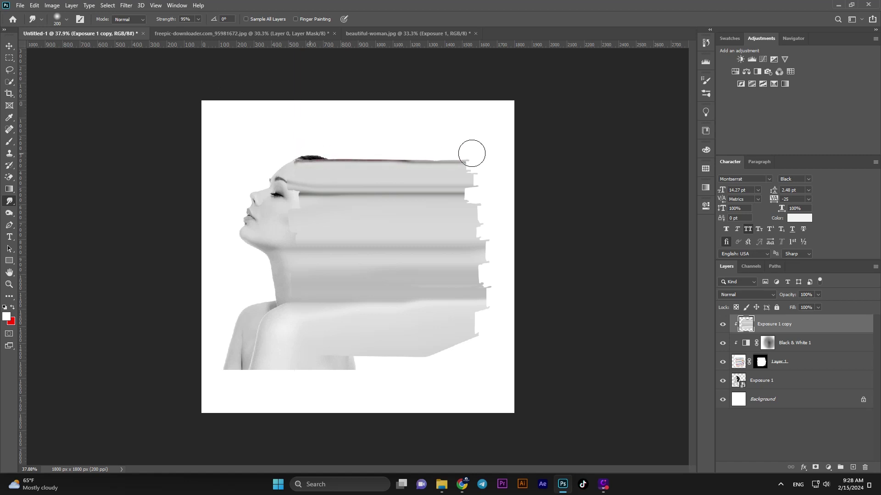
click(9, 46)
click(771, 351)
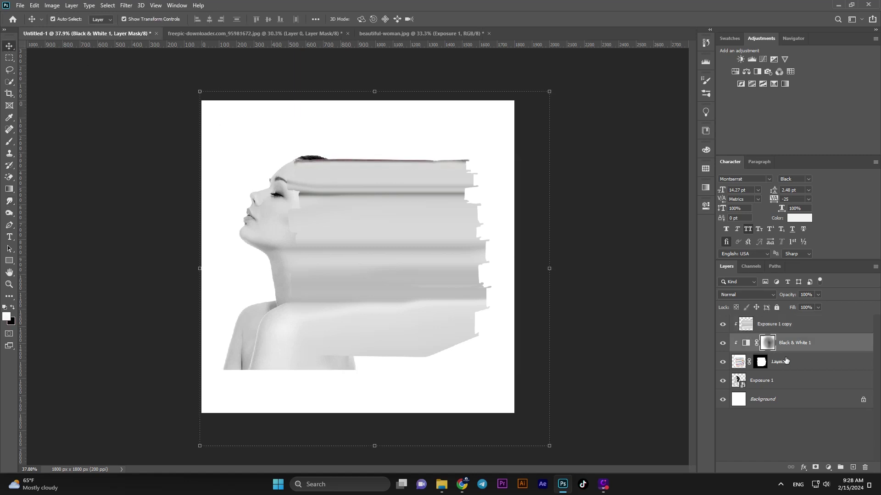
Nudge Layer 1's book stack down two pixels, then target Exposure 1 copy.
click(661, 302)
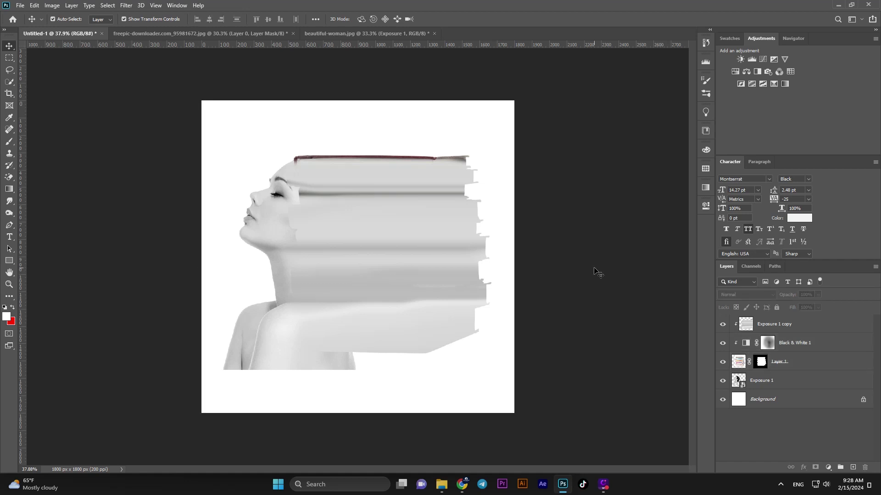
click(792, 366)
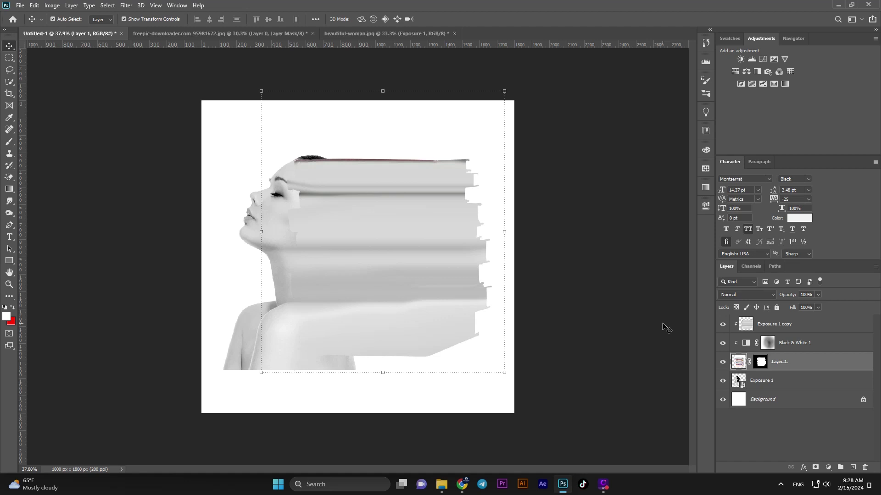
key(Down)
key(Down)
key(Down)
key(Down)
key(Down)
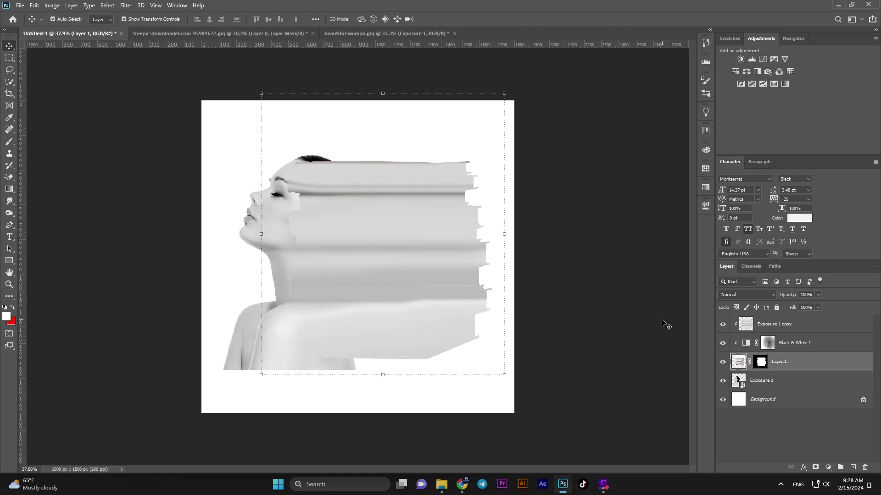
key(Down)
key(Down)
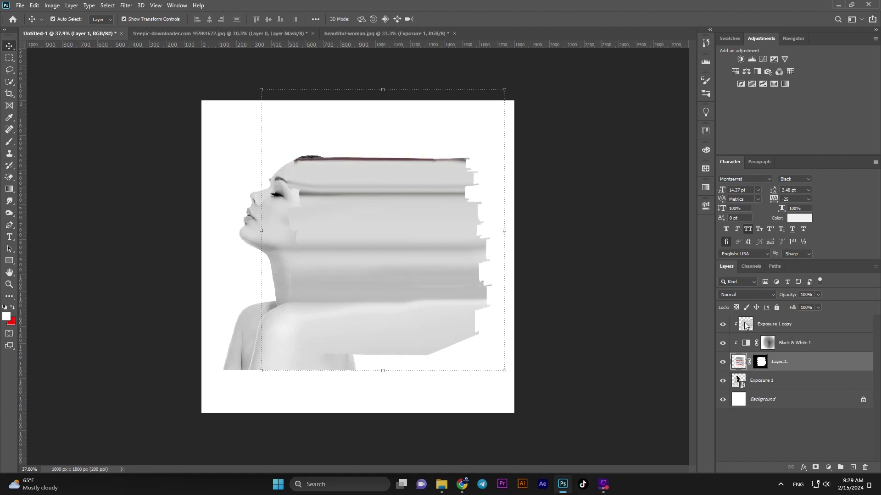
key(alt+bracketright)
Smudge away the dark line along the top hair edge with two Smudge strokes.
click(9, 201)
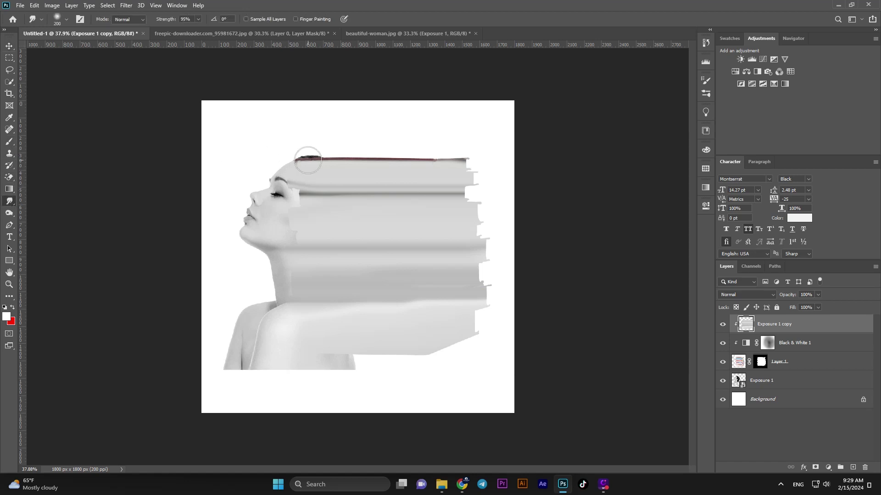
drag(323, 158, 459, 159)
drag(331, 167, 472, 159)
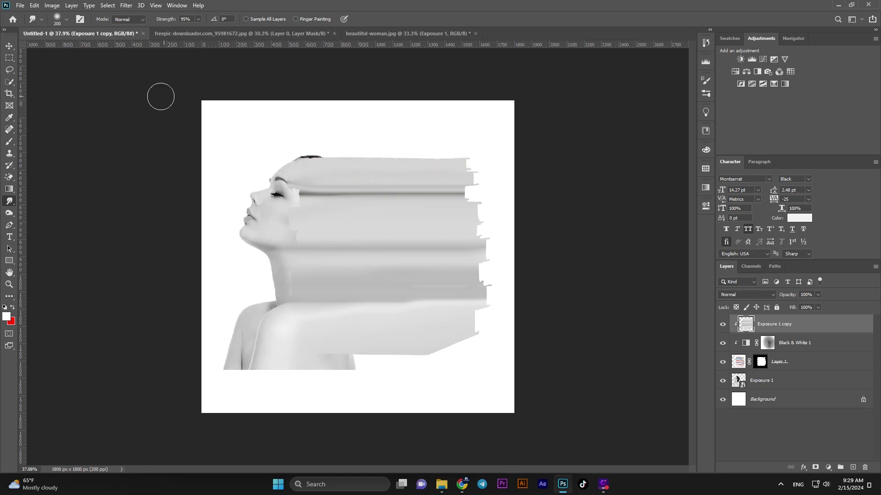
click(8, 46)
click(59, 88)
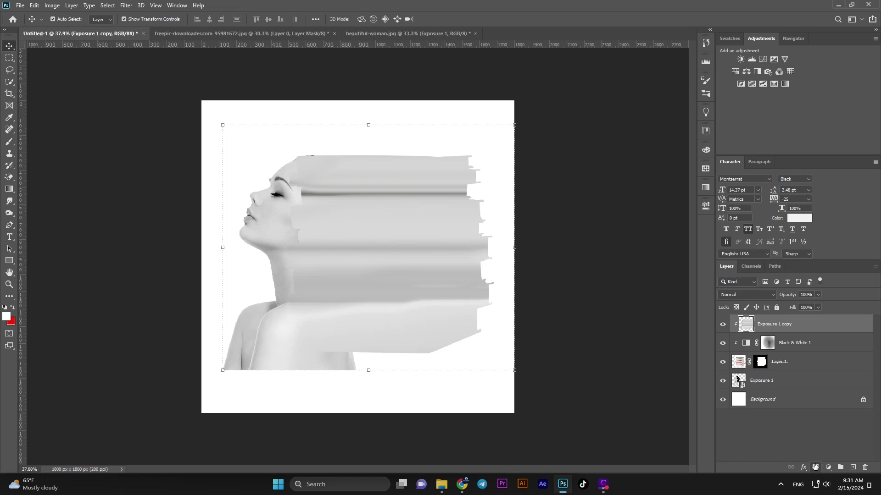
Give Exposure 1 copy an inverted layer mask and set a soft brush to 33% flow, size 300.
click(815, 467)
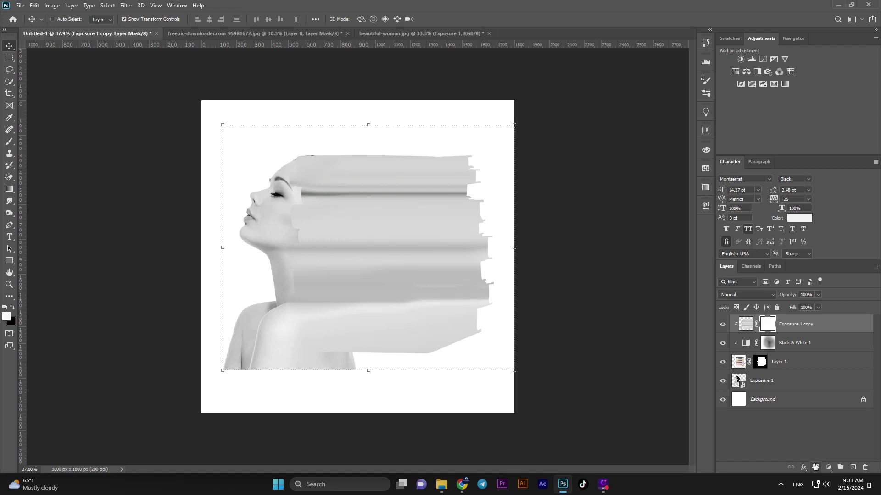
key(ctrl+i)
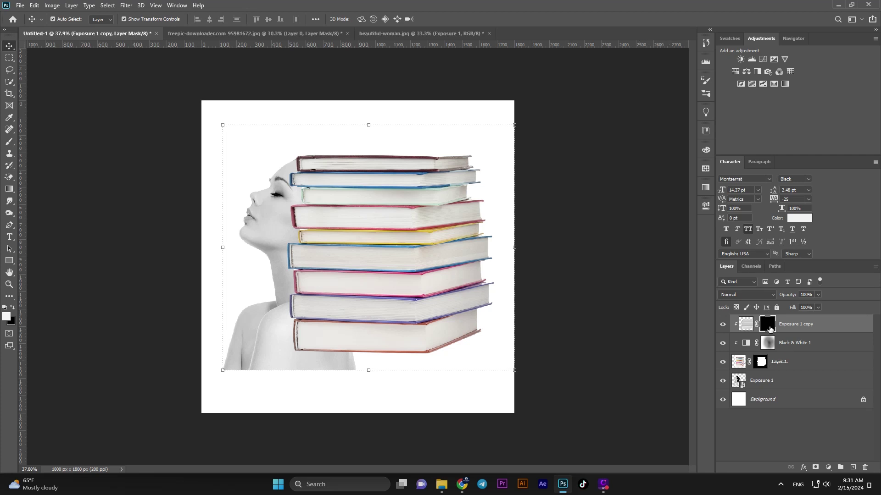
click(13, 146)
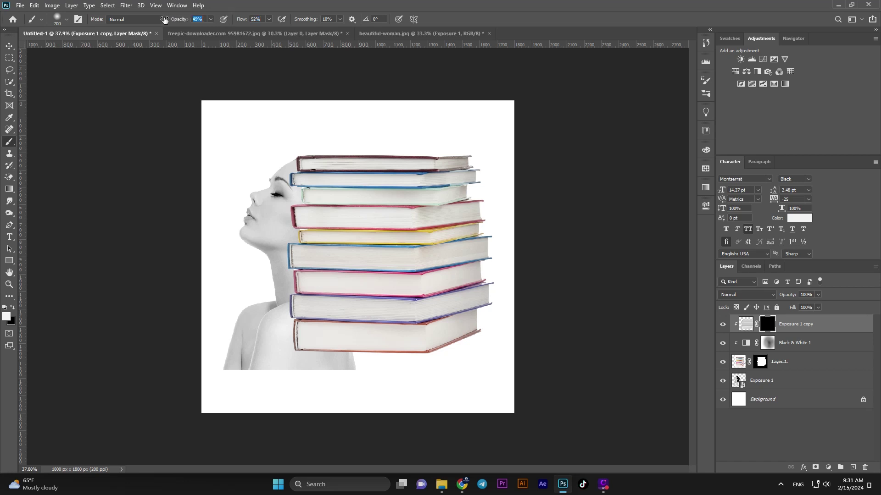
drag(233, 22, 231, 21)
key(bracketleft)
key(bracketleft)
key(bracketleft)
key(bracketleft)
Paint the smudged copy back over the books' left ends near the neck and shoulder.
drag(295, 335, 295, 353)
scroll(293, 312, up, 3)
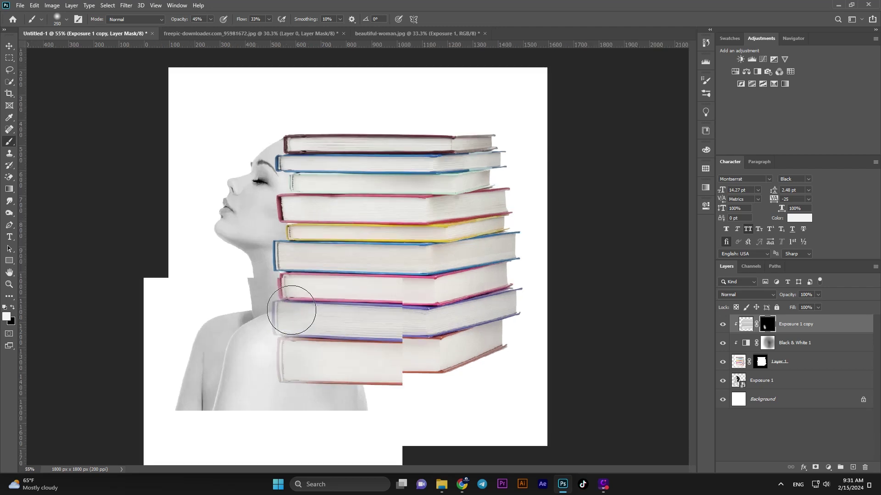
key(bracketleft)
key(bracketleft)
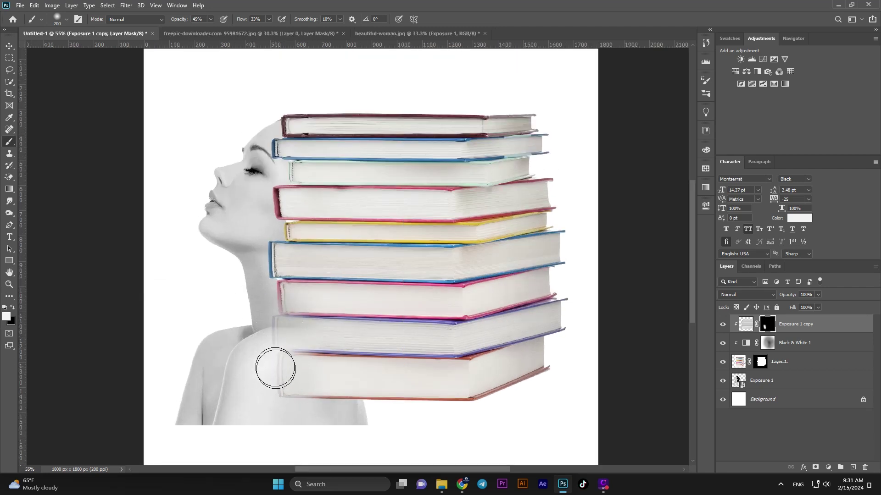
mouse_move(270, 291)
mouse_down()
mouse_move(275, 119)
mouse_move(302, 155)
mouse_up()
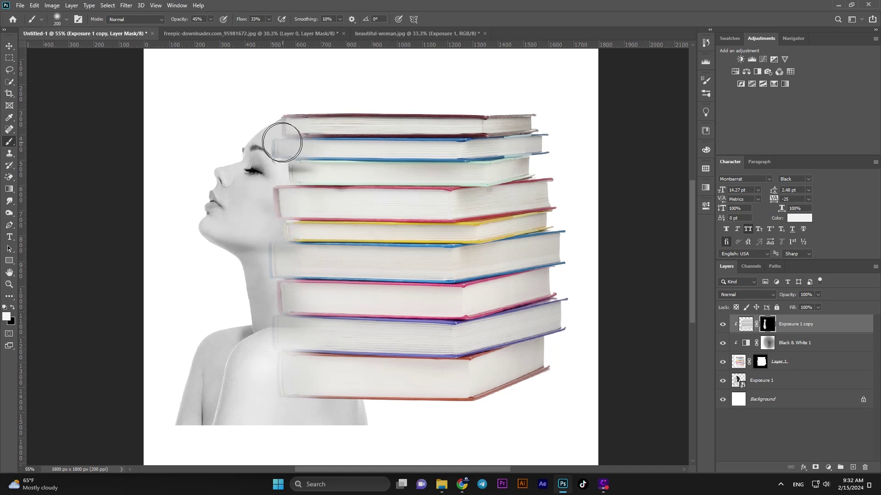
key(bracketright)
key(bracketright)
key(bracketright)
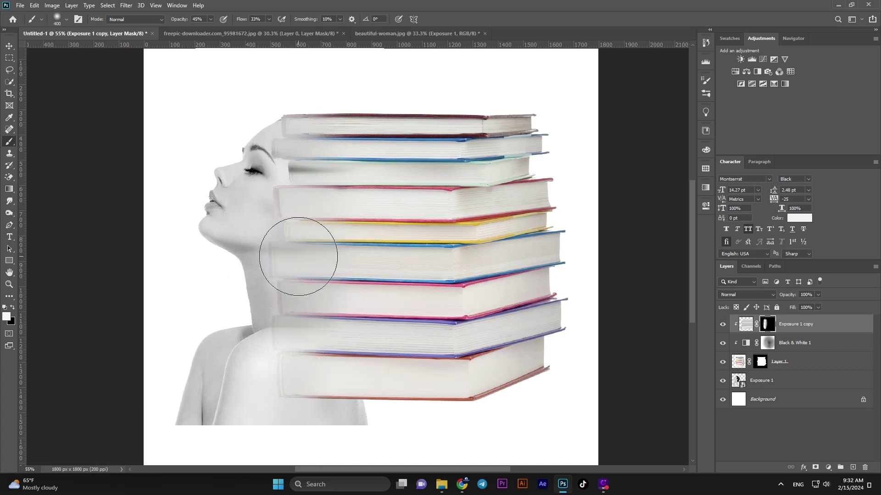
drag(290, 393, 267, 344)
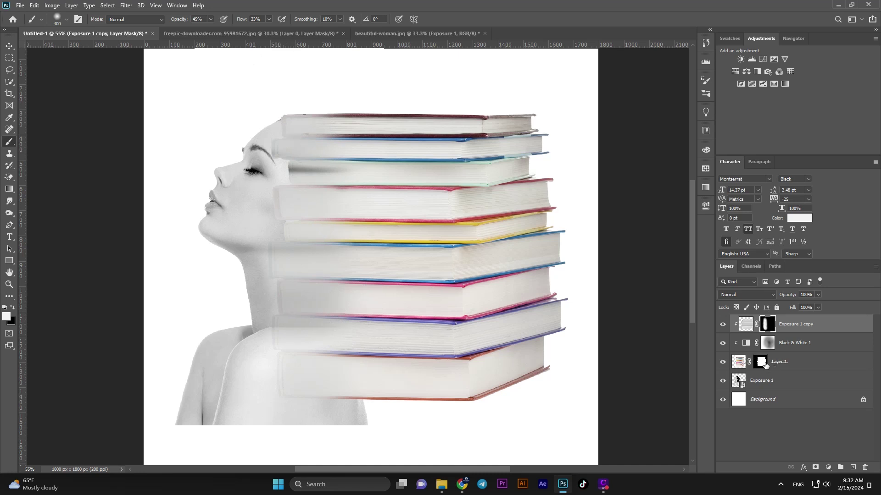
Target Layer 1's mask with default black/white colours and a 175 brush.
click(778, 365)
click(761, 365)
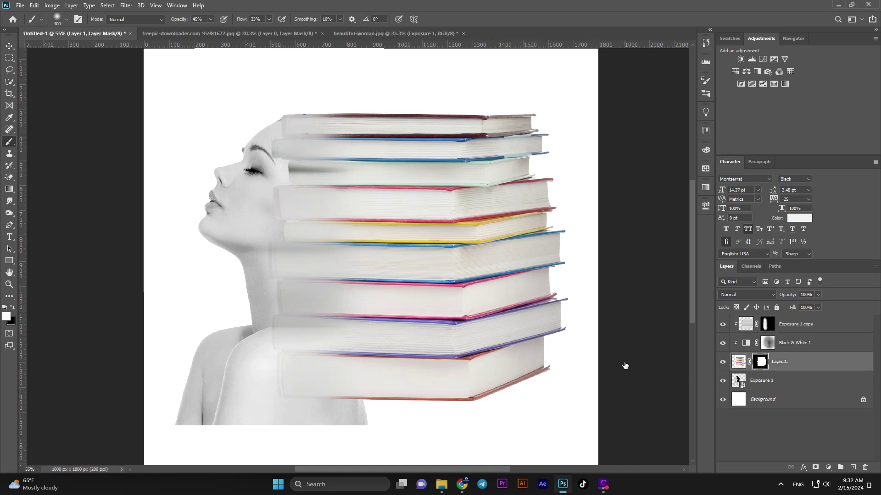
key(d)
key(bracketleft)
key(bracketleft)
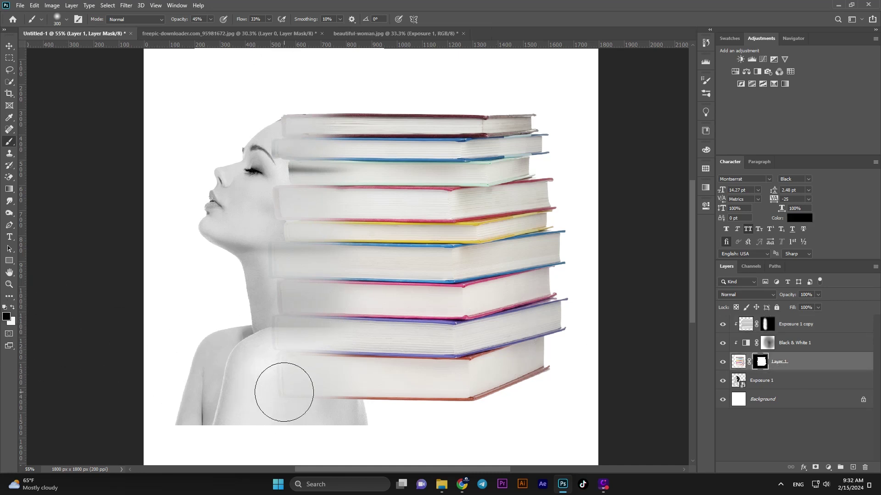
key(bracketleft)
key(bracketleft)
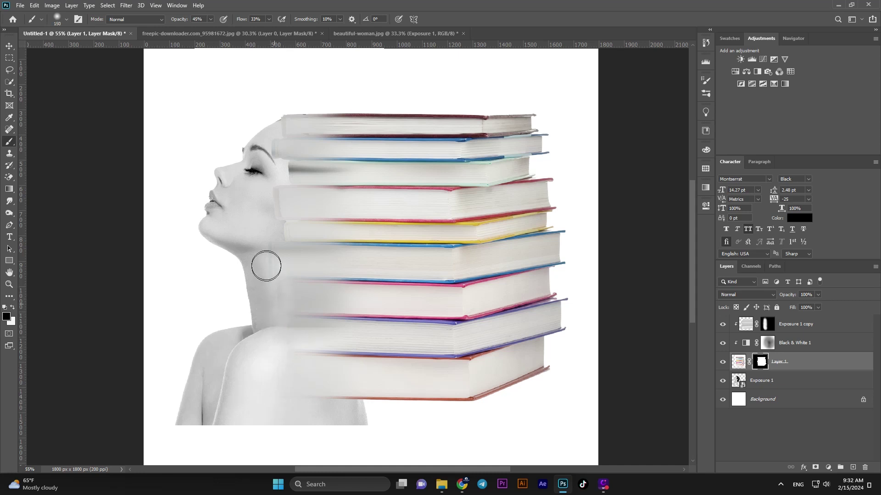
Paint black over the cheek, temple, forehead and eyebrow, undoing a stray neck stroke.
drag(266, 266, 266, 284)
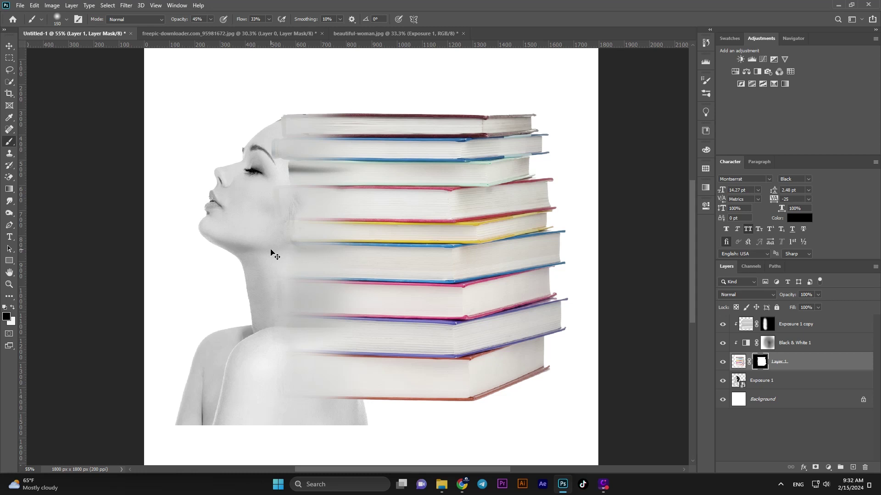
key(ctrl+z)
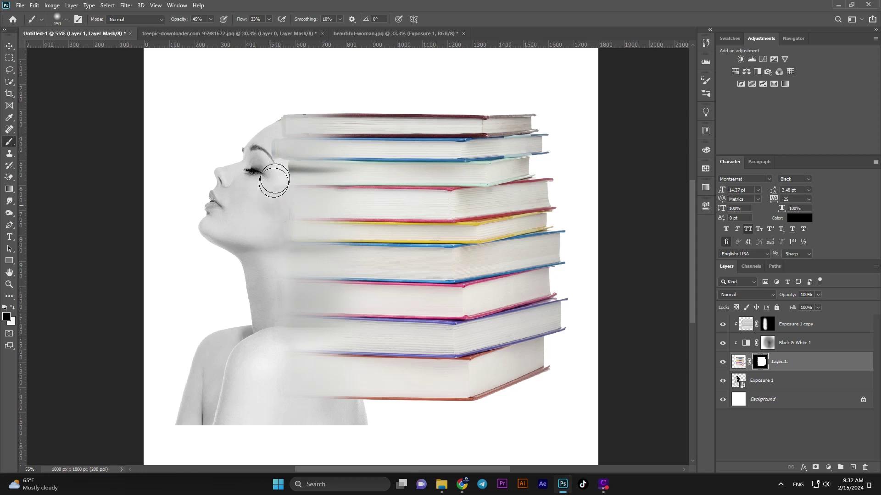
drag(274, 180, 270, 150)
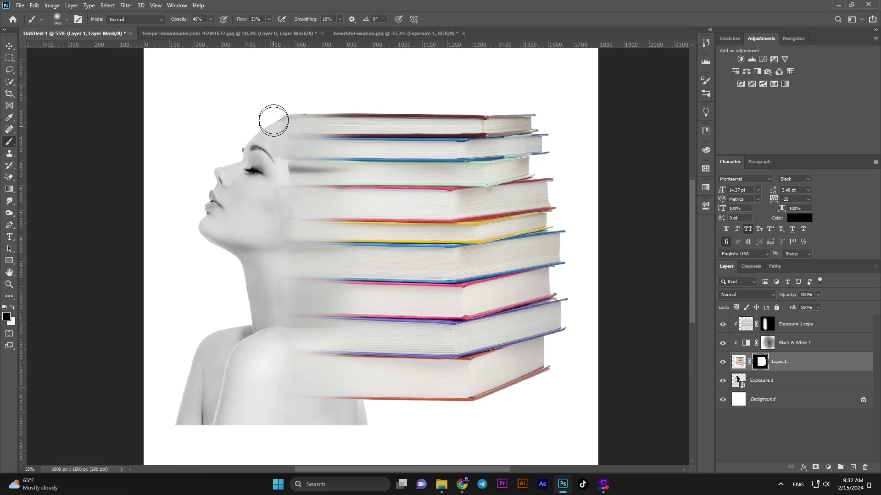
drag(269, 141, 274, 101)
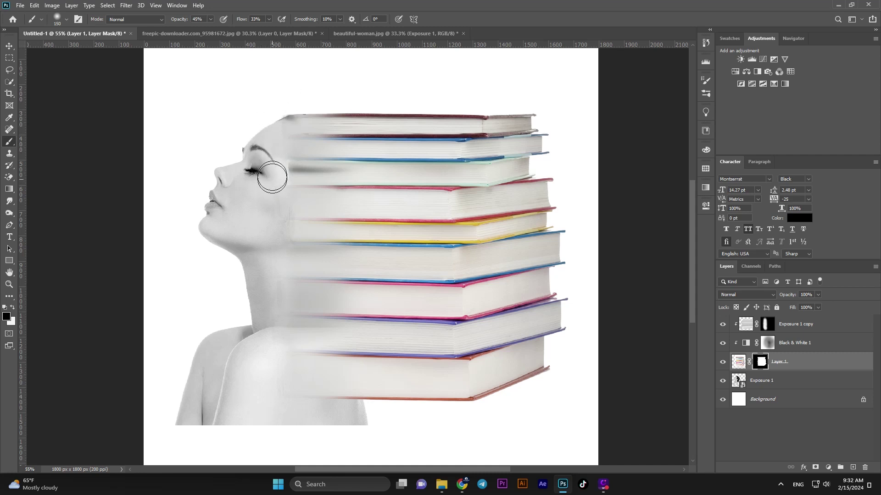
drag(276, 181, 276, 159)
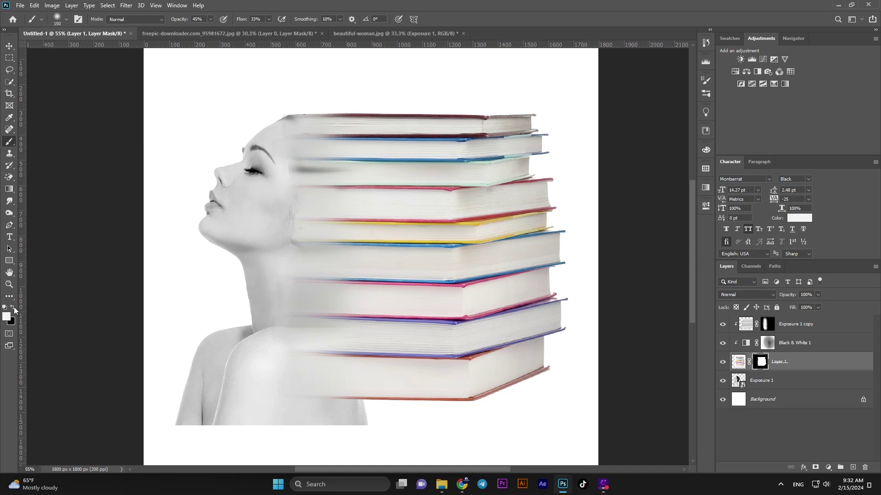
On the Exposure 1 copy mask, softly fade the book edges over the forehead, neck and shoulder.
click(763, 325)
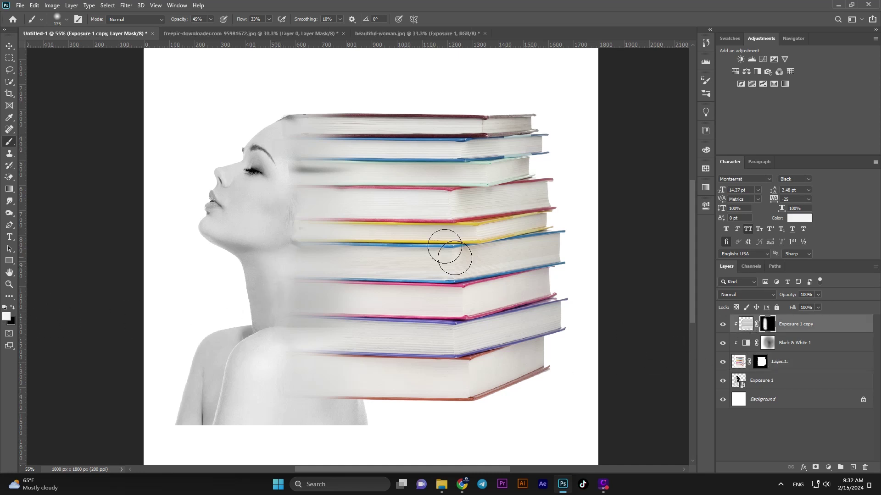
key(bracketright)
key(bracketright)
key(bracketright)
key(bracketright)
key(bracketright)
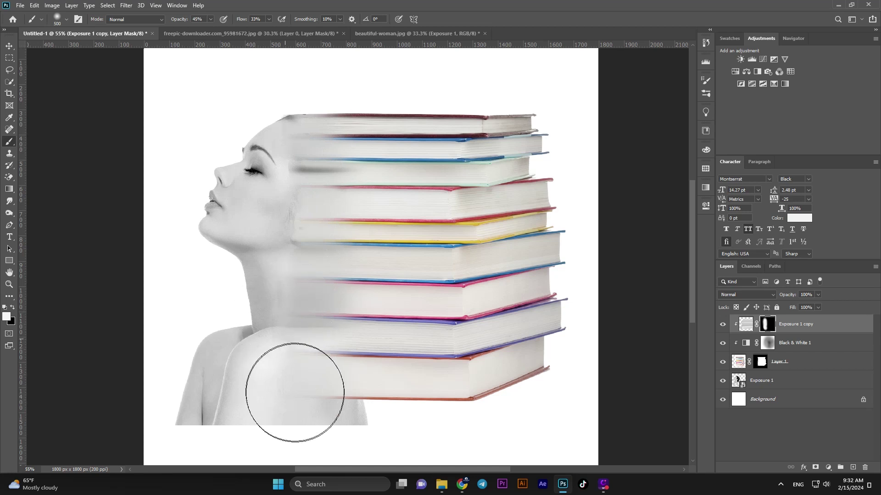
key(bracketleft)
key(bracketleft)
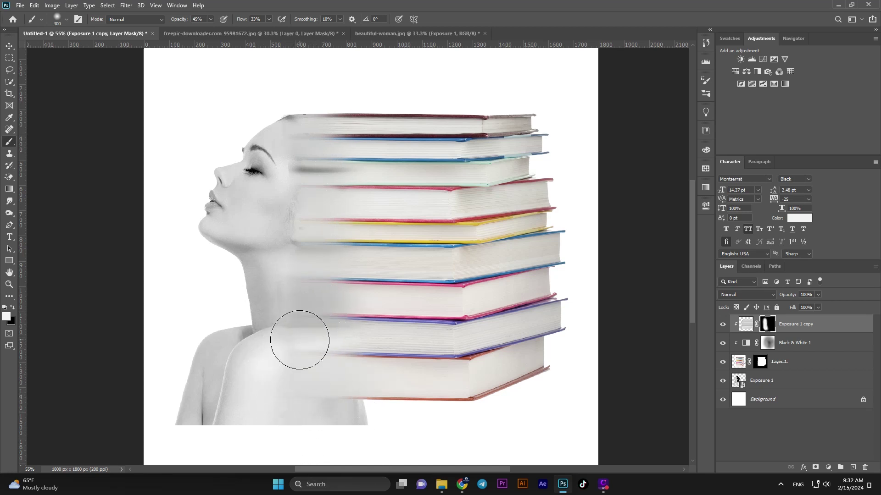
key(bracketleft)
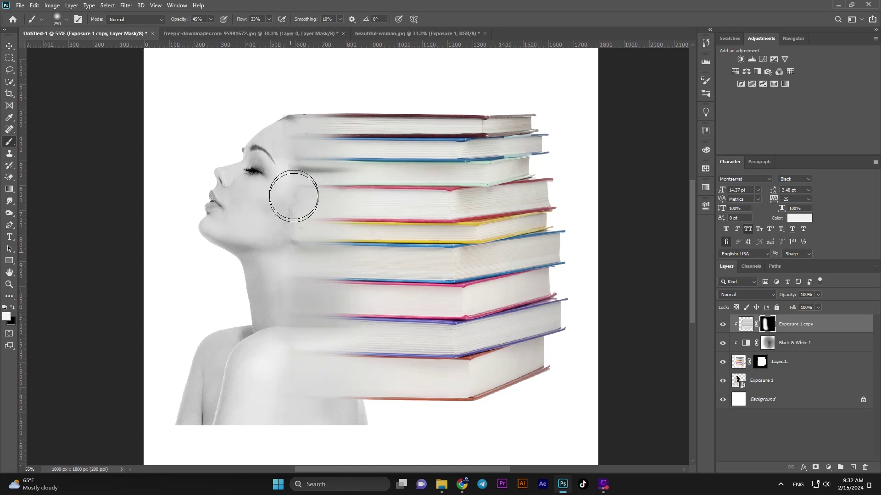
drag(295, 118, 331, 110)
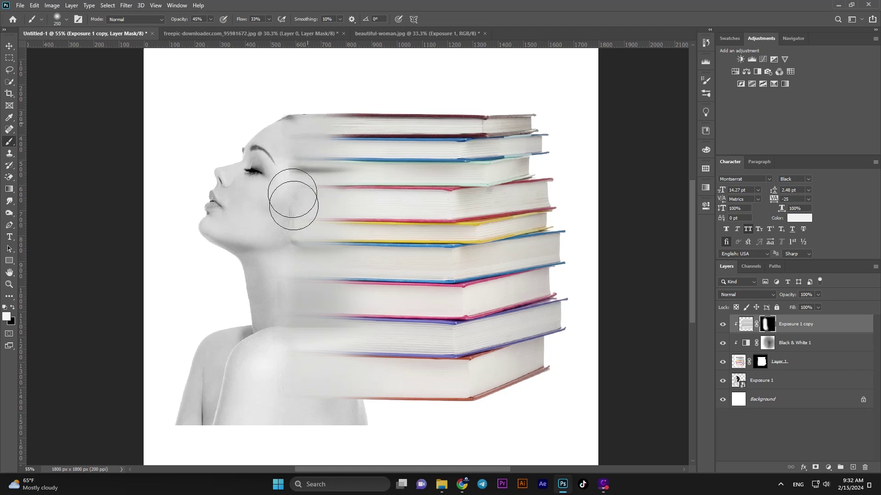
key(bracketright)
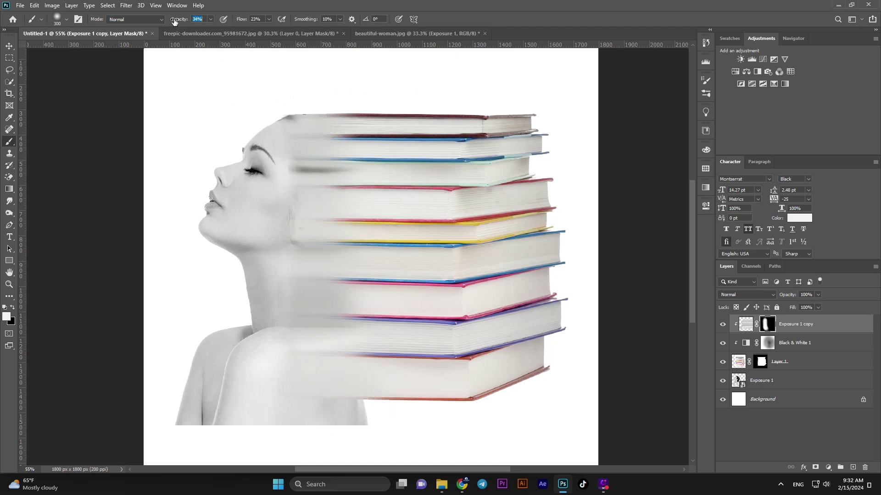
key(bracketright)
key(bracketright)
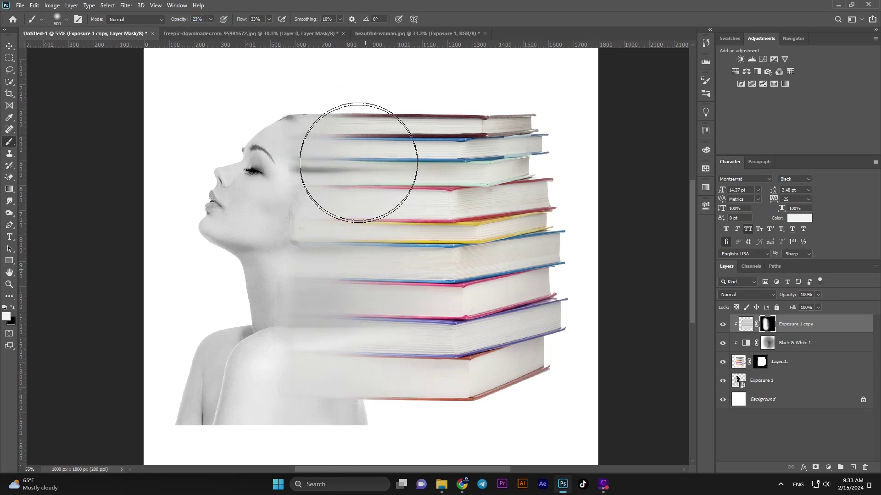
mouse_move(360, 167)
mouse_down()
mouse_move(331, 194)
mouse_move(389, 117)
mouse_move(320, 98)
mouse_move(344, 98)
mouse_up()
mouse_move(348, 299)
mouse_down()
mouse_move(378, 378)
mouse_move(346, 367)
mouse_move(297, 376)
mouse_move(290, 78)
mouse_move(271, 88)
mouse_move(350, 193)
mouse_move(325, 230)
mouse_move(305, 157)
mouse_move(261, 109)
mouse_move(387, 118)
mouse_move(324, 147)
mouse_up()
On Layer 1's mask, reveal more face around the forehead and eye and soften the head top.
scroll(324, 148, up, 1)
scroll(325, 147, up, 1)
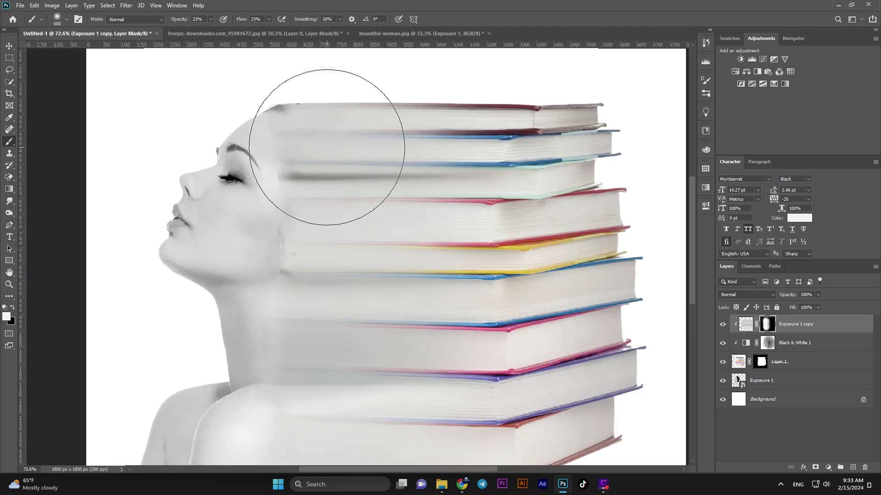
key(bracketleft)
key(bracketleft)
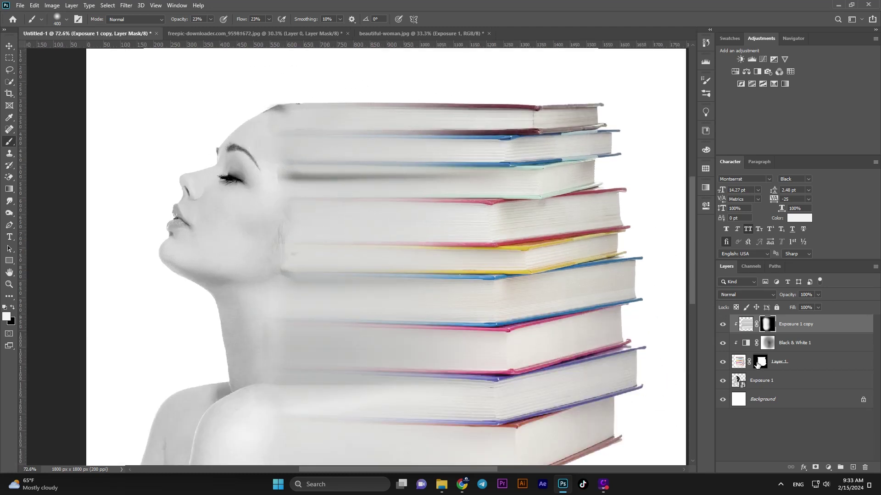
click(758, 364)
key(bracketleft)
key(bracketleft)
key(bracketleft)
mouse_move(251, 151)
mouse_down()
mouse_move(275, 112)
mouse_move(267, 292)
mouse_up()
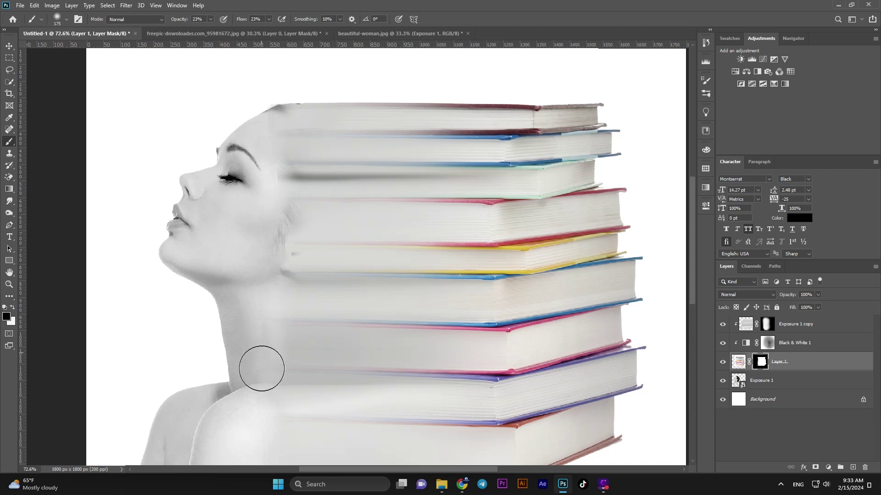
drag(239, 321, 278, 60)
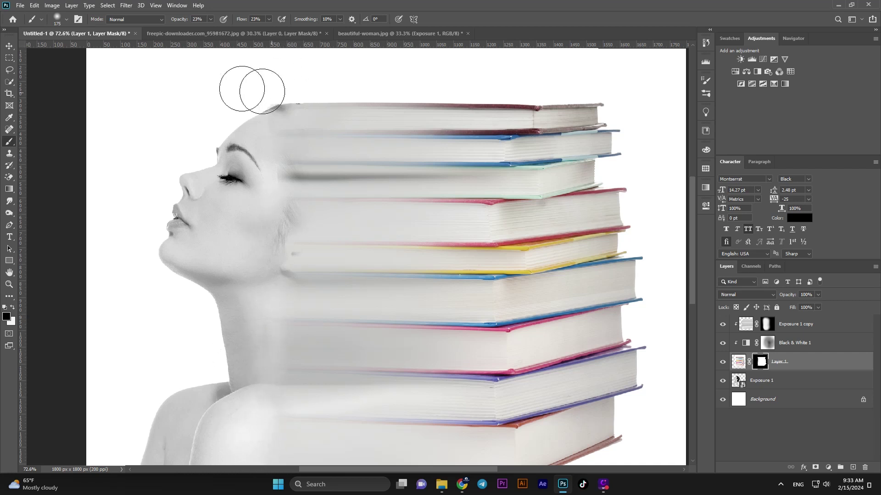
alt+scroll(233, 136, down, 3)
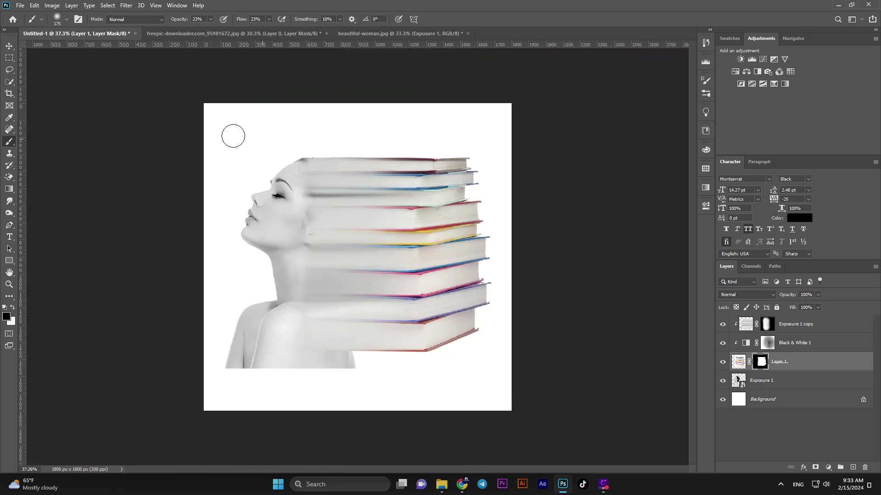
Select the strip below the woman's shoulders with the Polygonal Lasso.
click(4, 46)
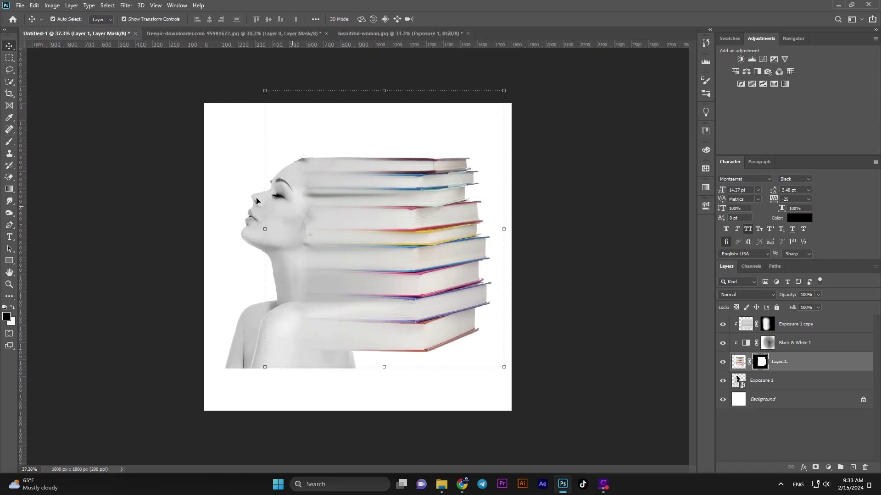
click(124, 177)
click(9, 70)
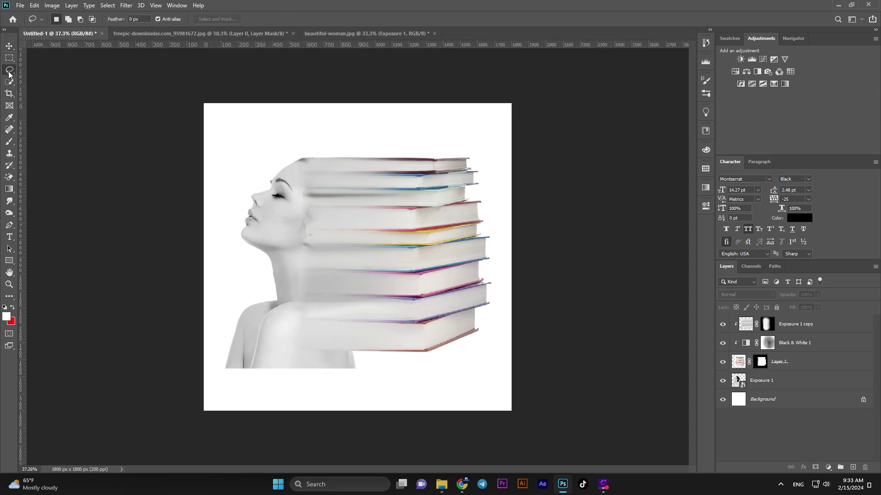
right_click(9, 70)
click(58, 78)
click(427, 354)
Mask Exposure 1 with the inverted selection so the shoulders end level with the books' base.
click(780, 381)
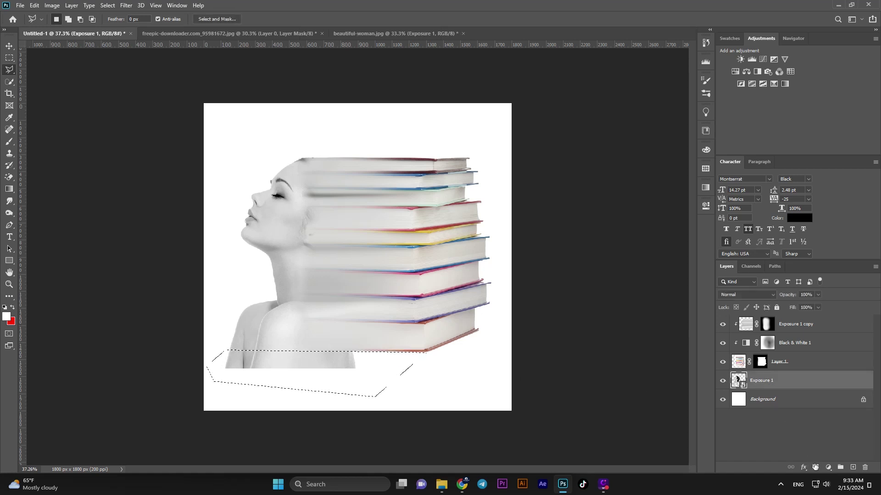
click(815, 467)
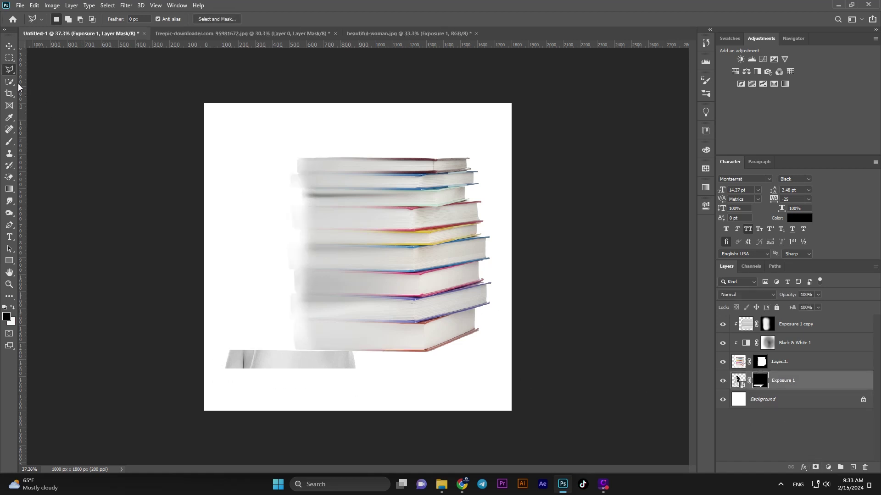
key(ctrl+i)
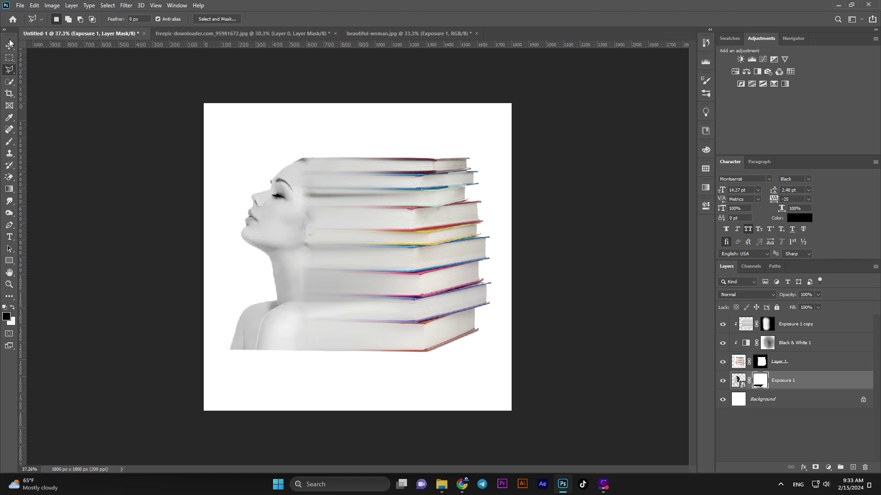
click(9, 44)
key(ctrl+alt+a)
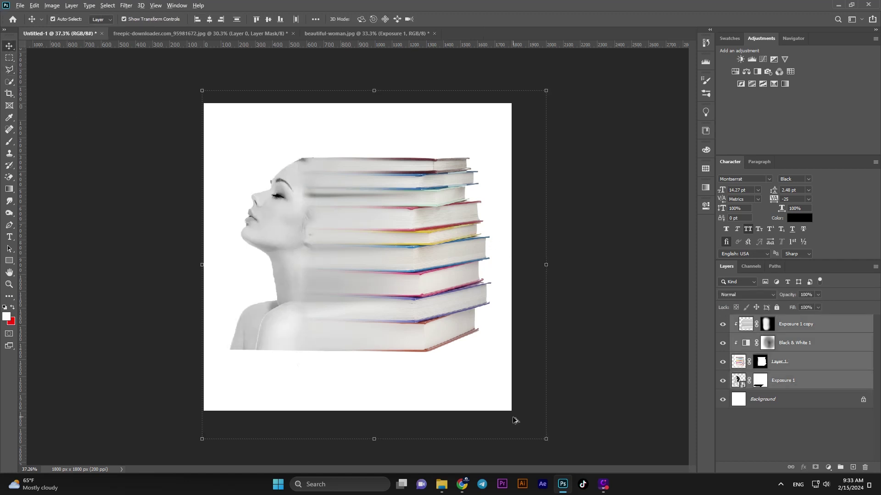
Scale the four-layer composite down to about 86% around its centre, then select Layer 1.
mouse_move(547, 435)
mouse_down()
mouse_move(520, 417)
mouse_move(531, 399)
mouse_up()
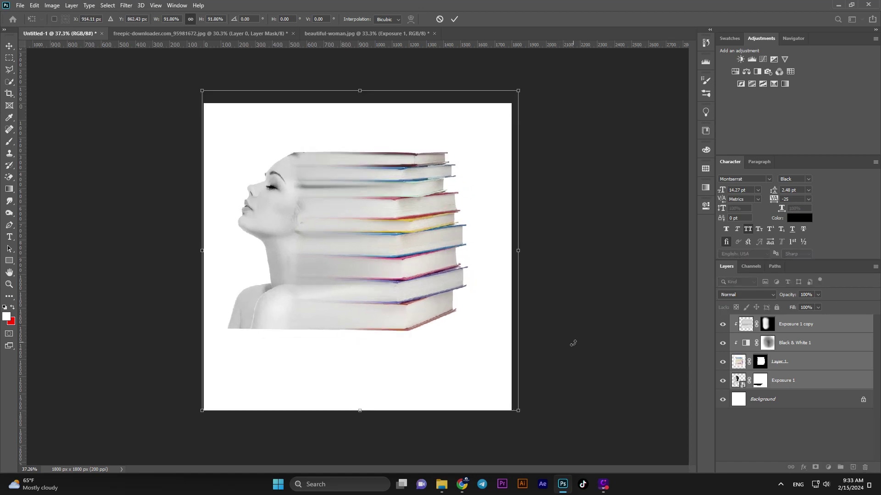
key(ctrl+z)
key(ctrl+z)
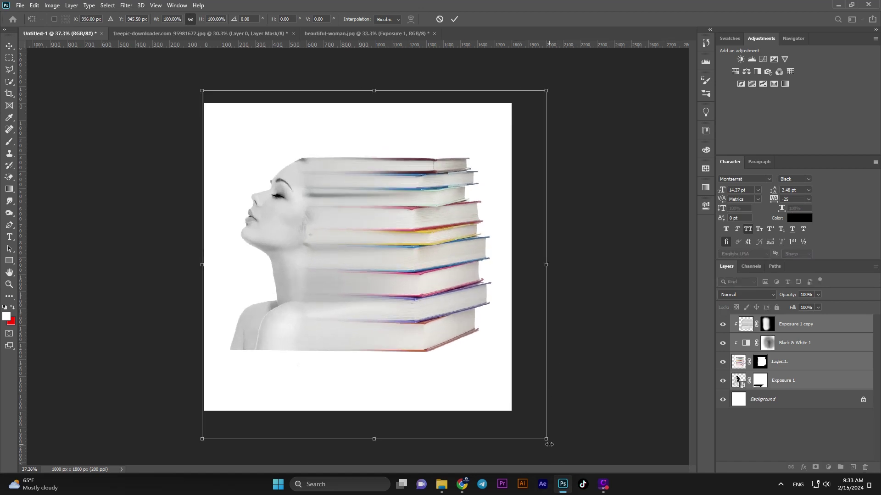
drag(549, 444, 522, 414)
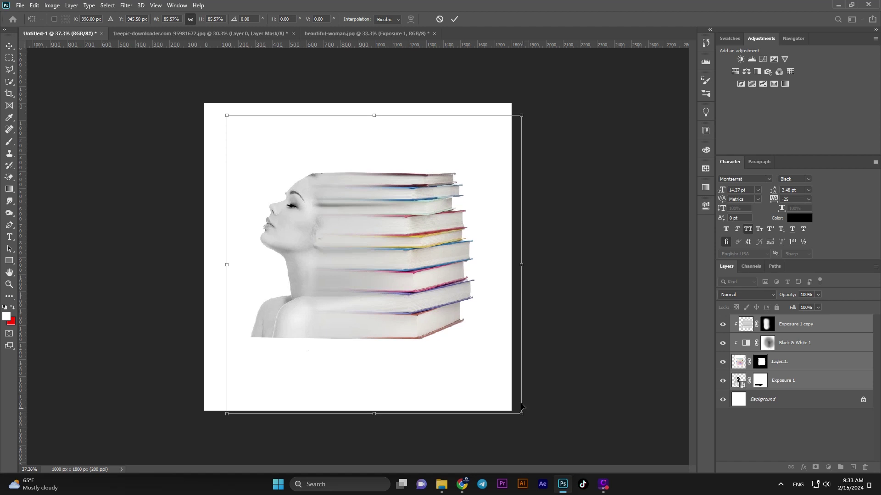
key(ctrl+z)
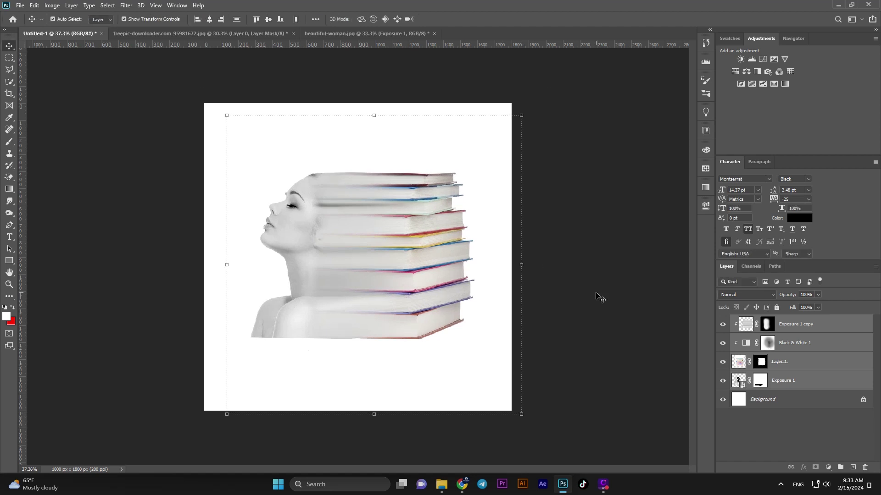
click(778, 362)
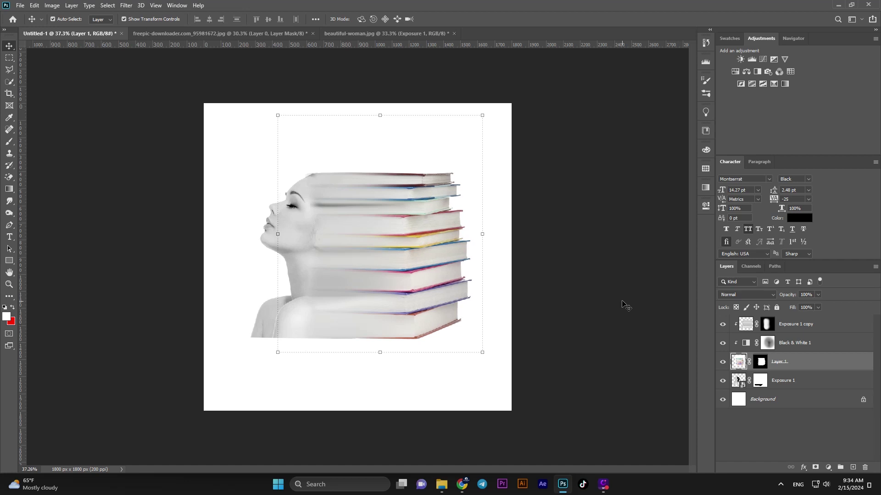
Nudge Layer 1 one pixel right, check it zoomed in, then marquee-select the four upper layers.
key(Right)
key(Right)
key(Right)
key(Right)
key(Right)
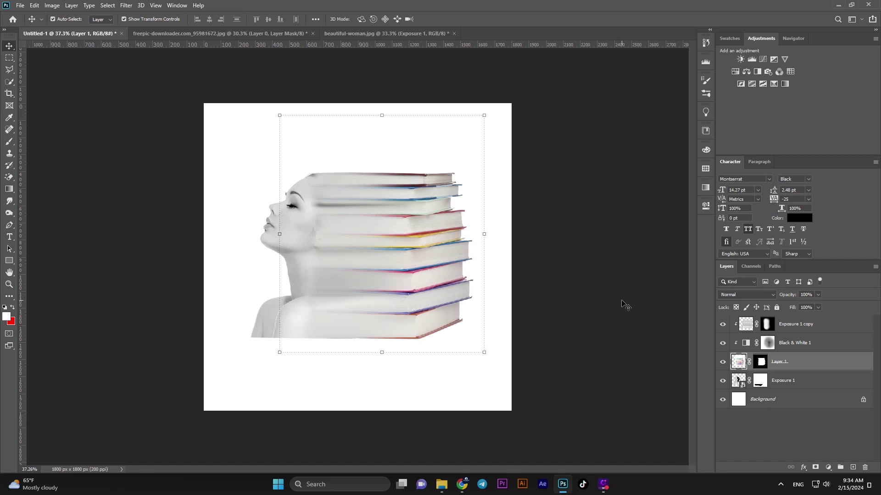
scroll(311, 168, up, 2)
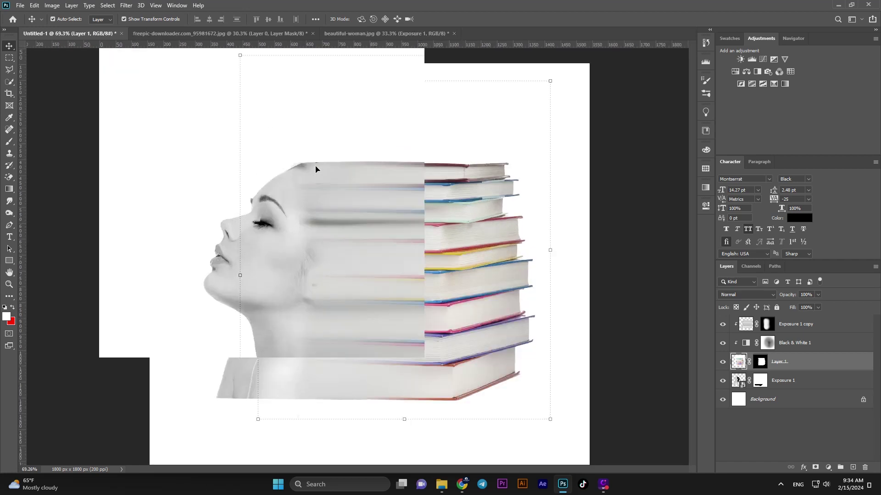
scroll(295, 162, up, 2)
scroll(287, 153, up, 2)
scroll(285, 152, up, 1)
scroll(285, 152, down, 1)
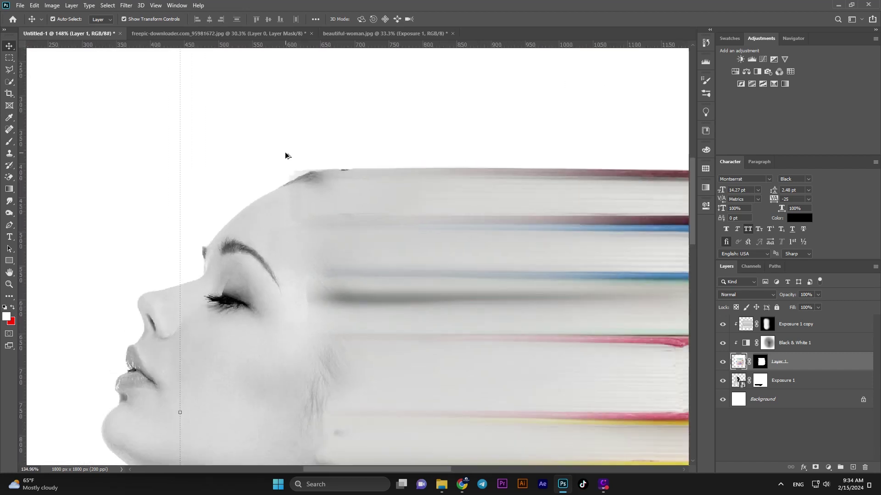
scroll(285, 152, down, 2)
scroll(285, 153, down, 2)
click(509, 278)
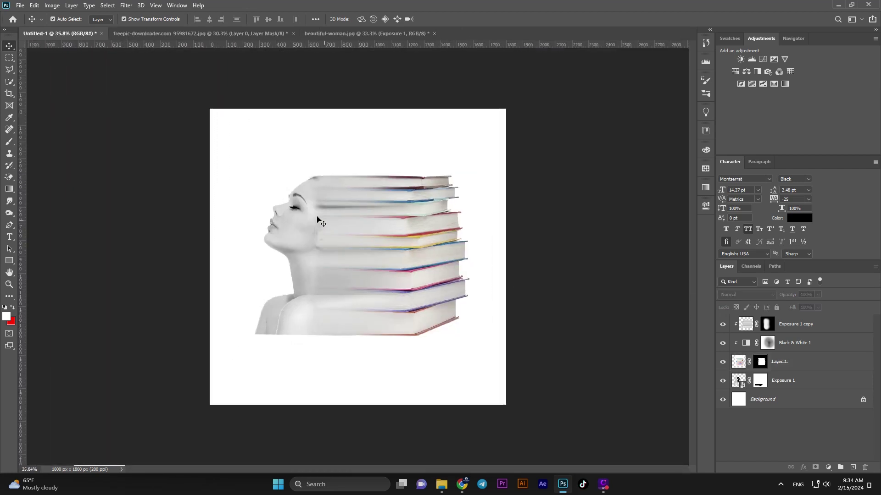
scroll(481, 282, up, 1)
mouse_move(543, 307)
mouse_down()
mouse_move(270, 207)
mouse_move(278, 217)
mouse_move(277, 208)
mouse_up()
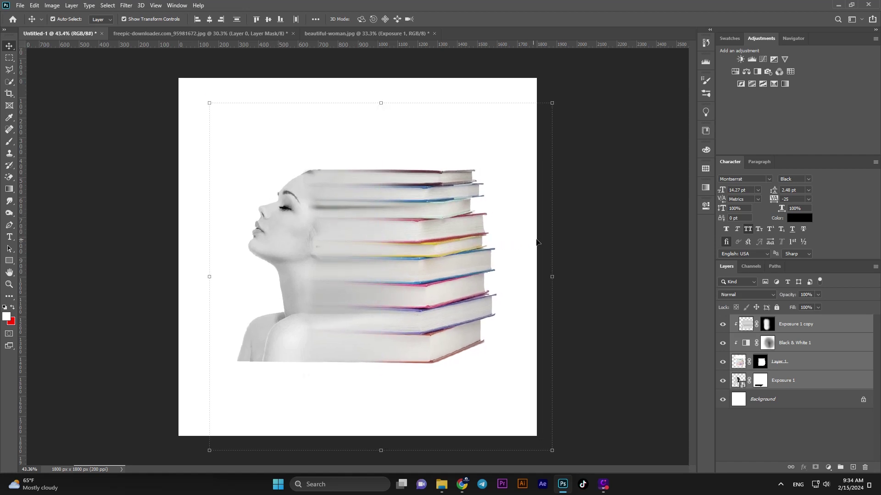